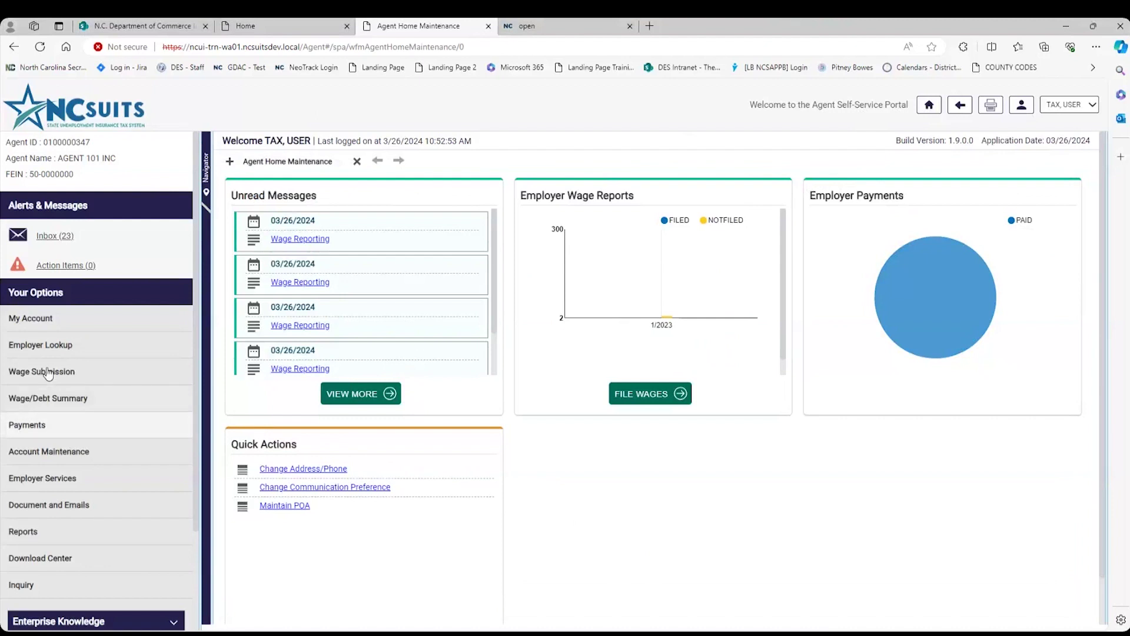
Start a new wage submission, fill in the contact's email and set the file type to EFW2
left_click(115, 380)
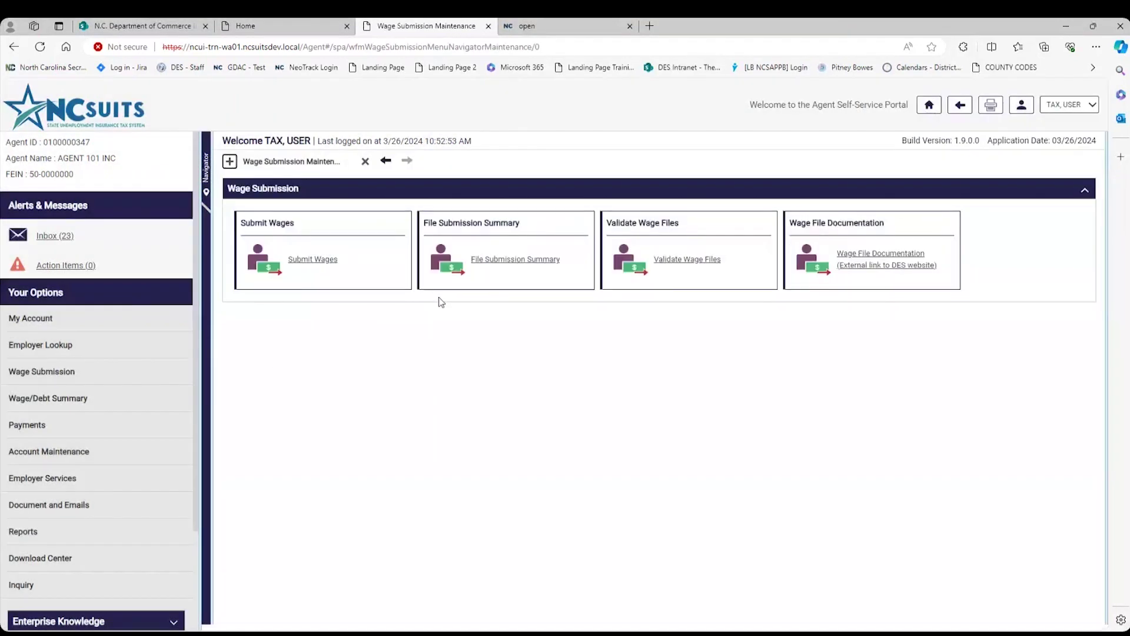
left_click(322, 265)
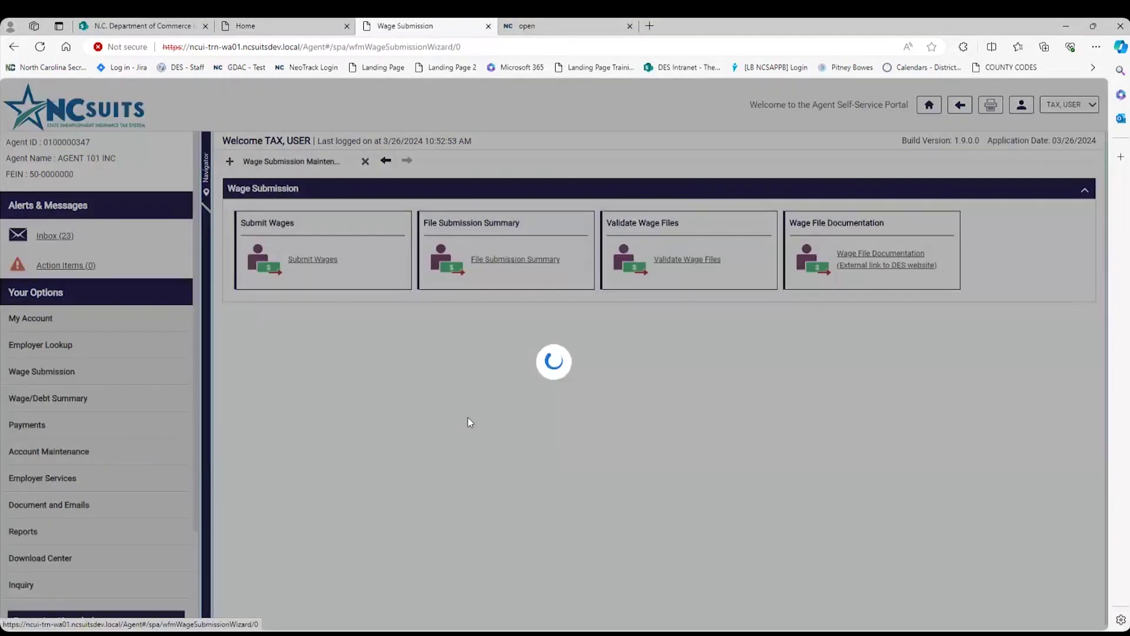
left_click(482, 432)
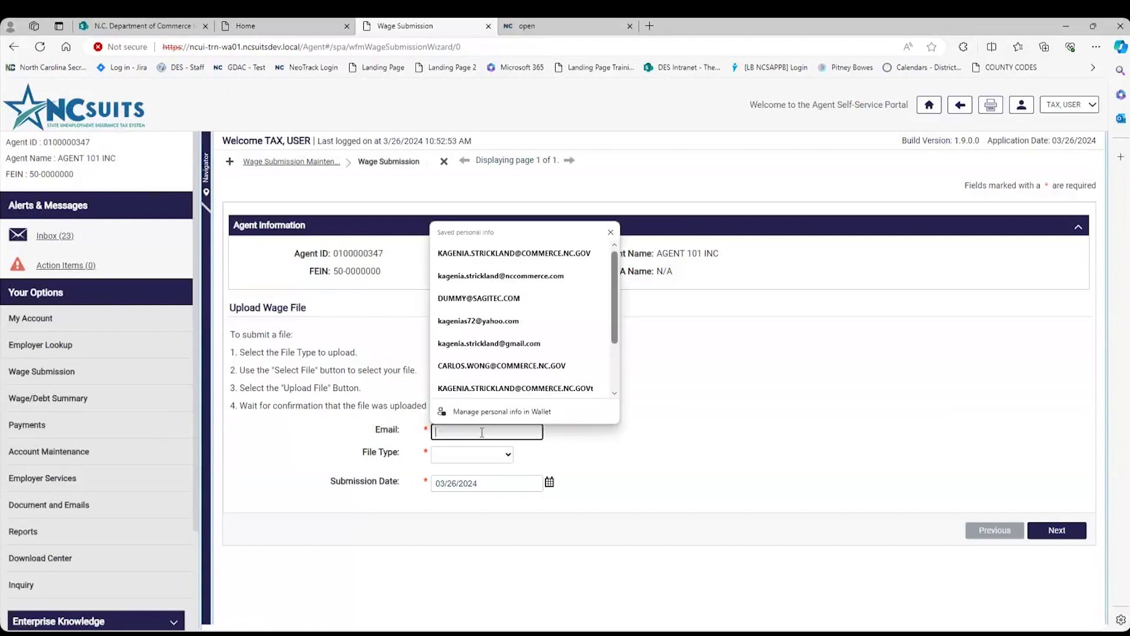
left_click(511, 259)
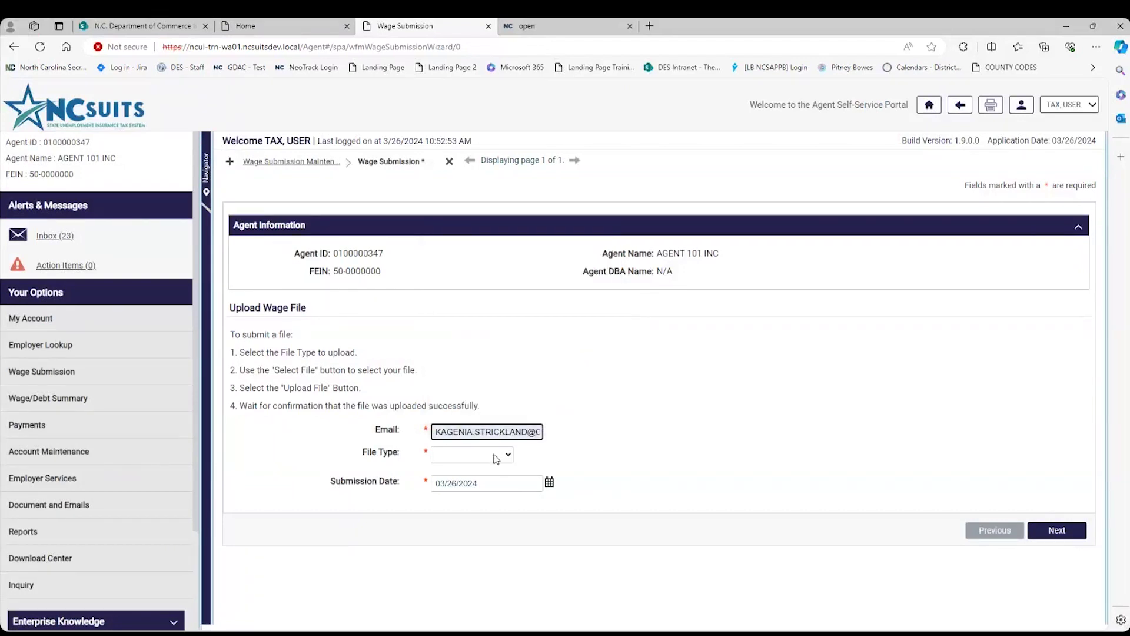
left_click(479, 454)
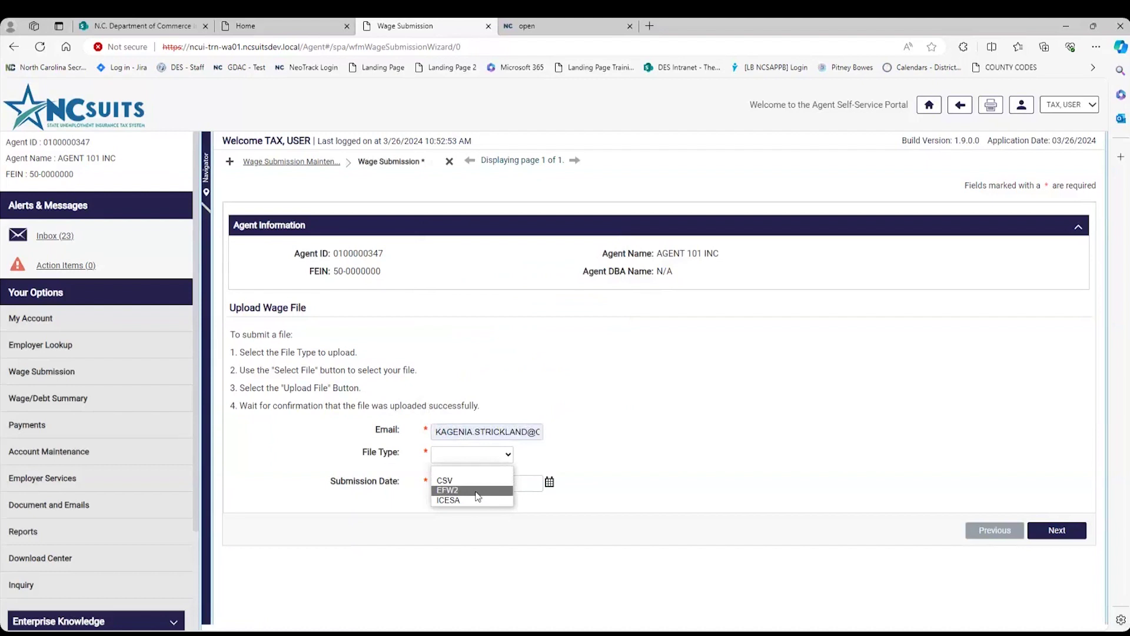
left_click(478, 491)
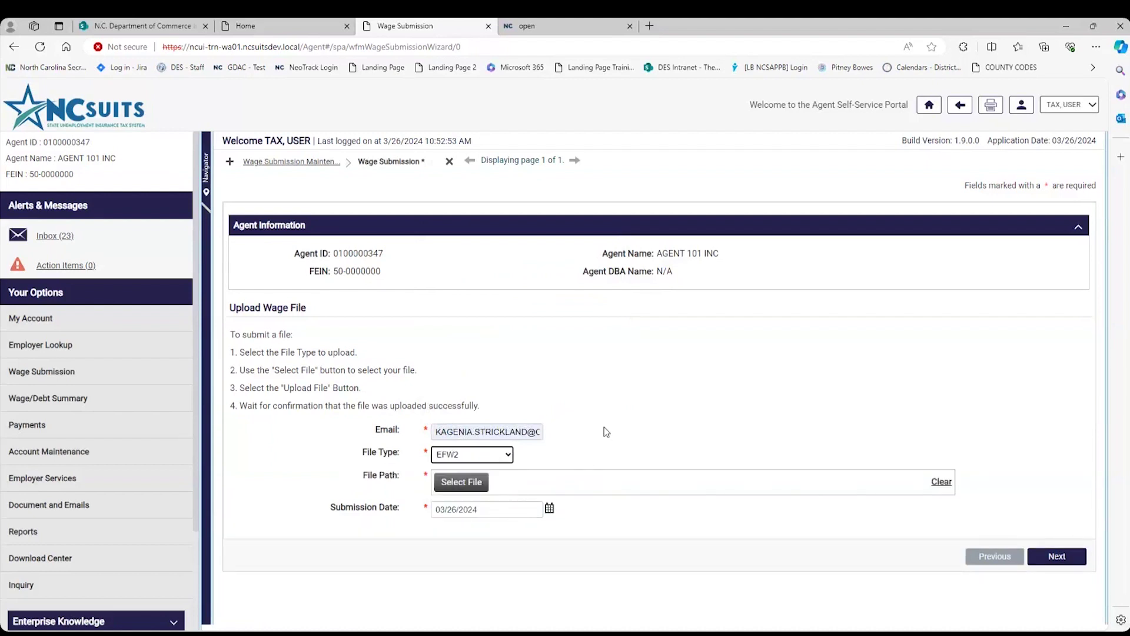
Choose "AgentEFW2 Test File with Error one employer.txt" as the wage file and upload it
left_click(480, 494)
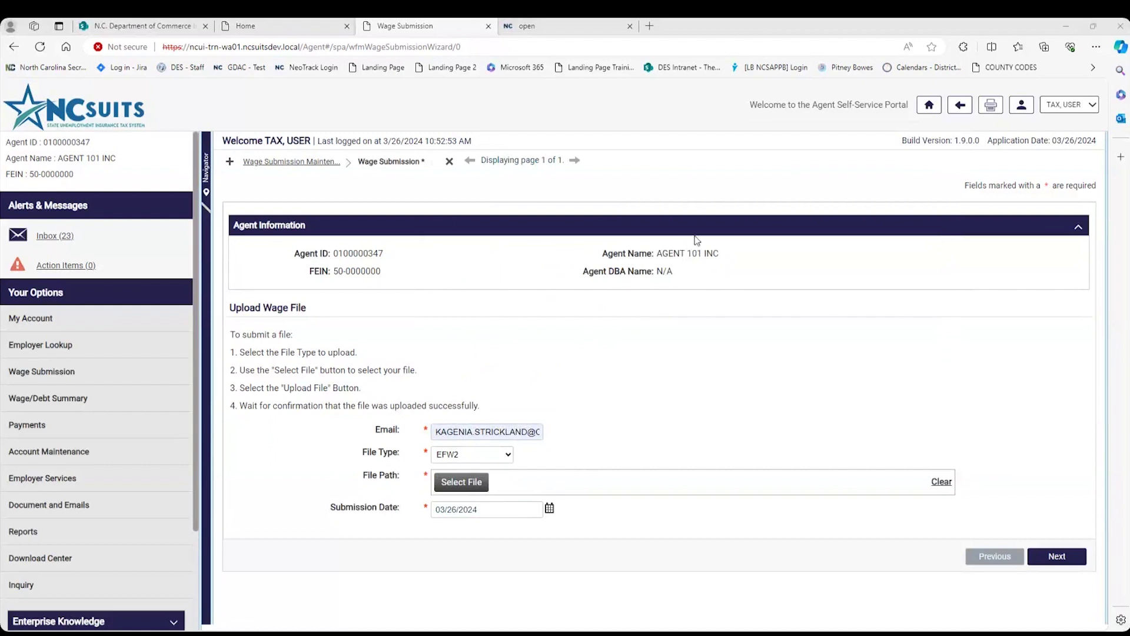
key("Return")
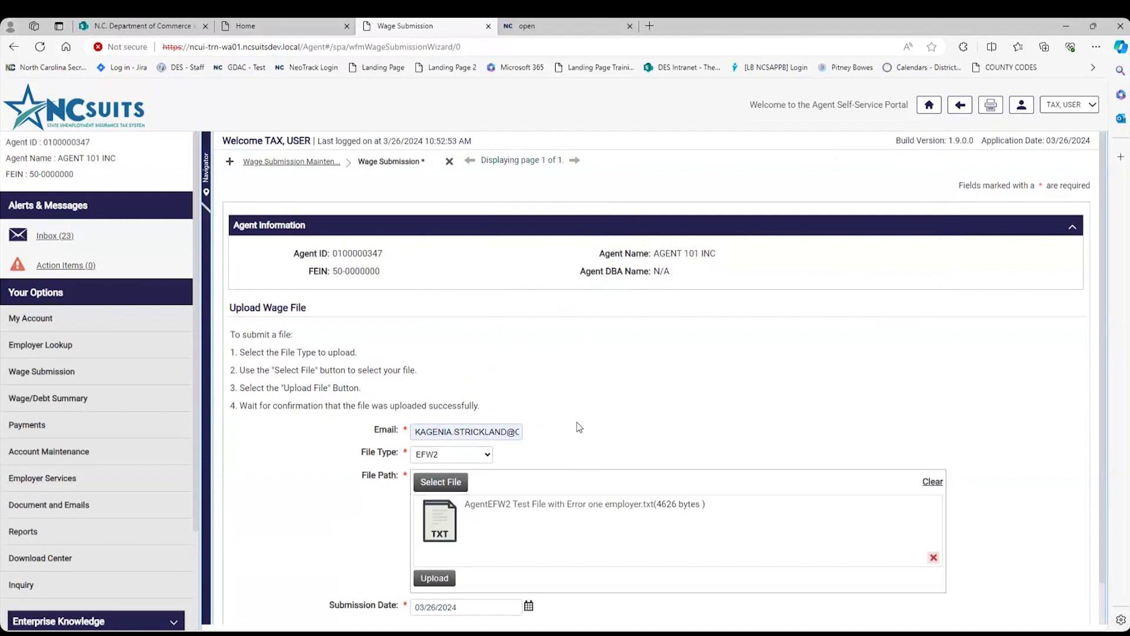
scroll(580, 427, "down", 1)
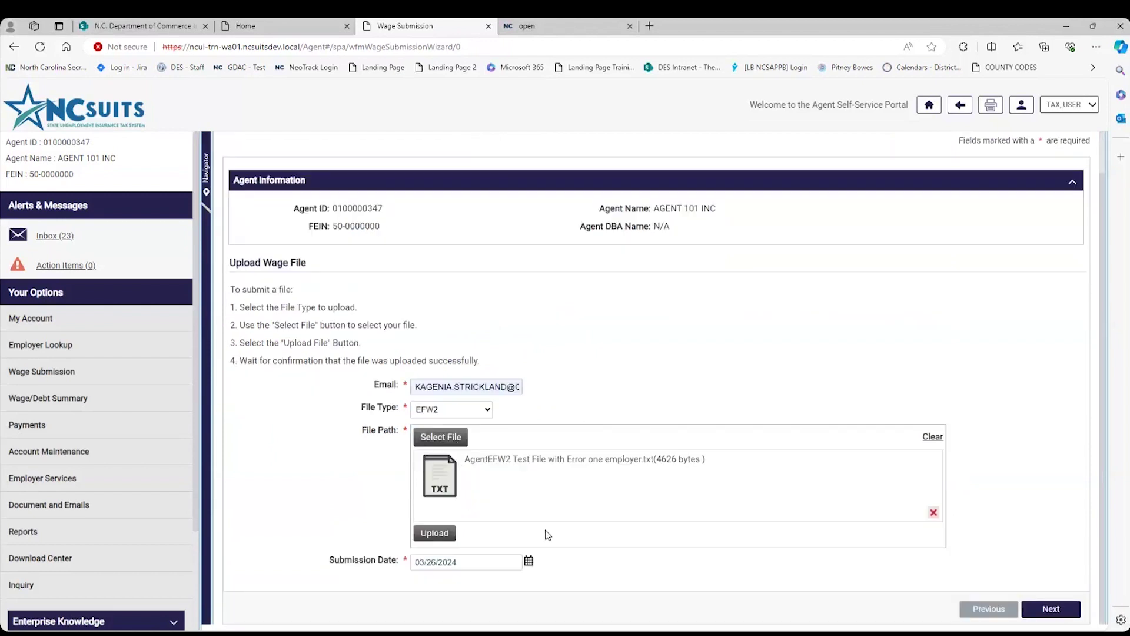
left_click(435, 534)
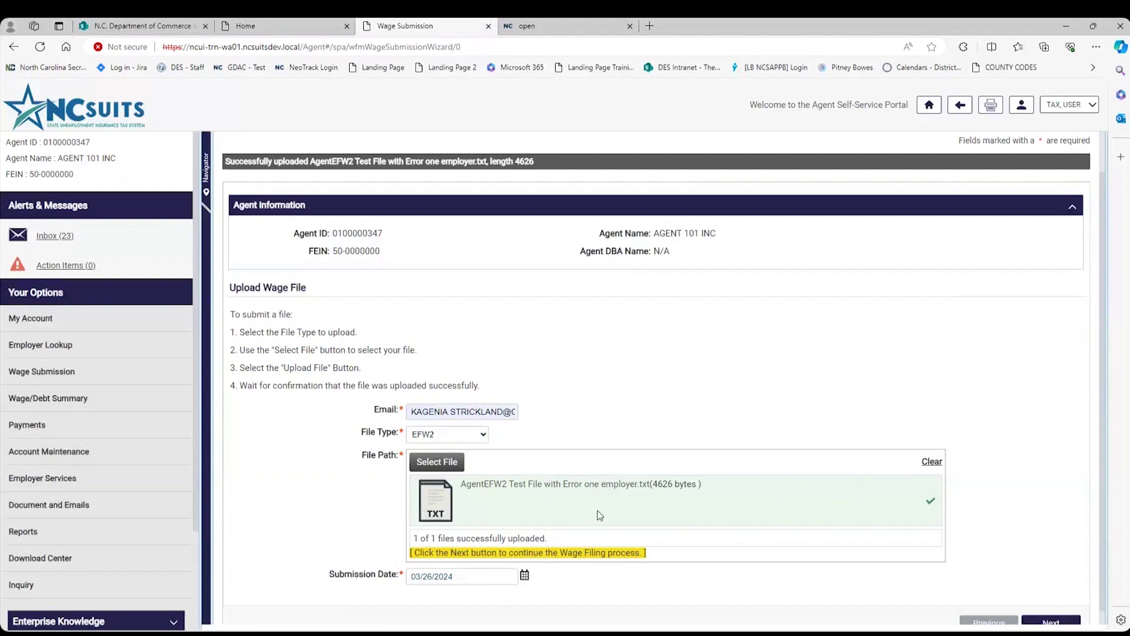
Continue to the acknowledgment, certify that the report information is true and correct, and submit the wage report
scroll(600, 570, "down", 1)
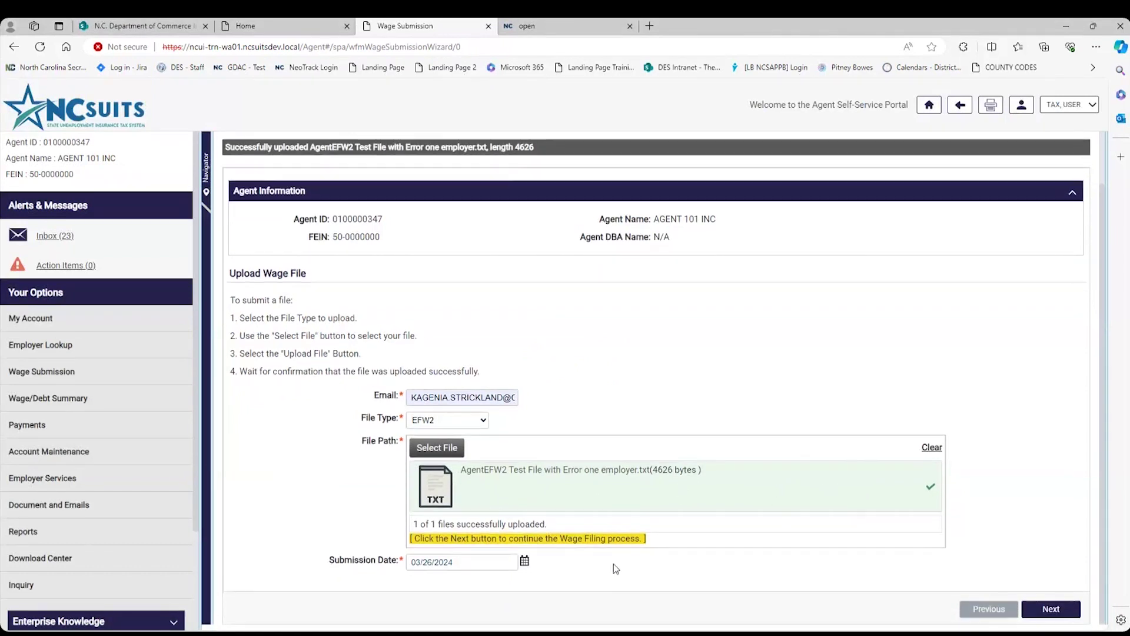
left_click(1054, 610)
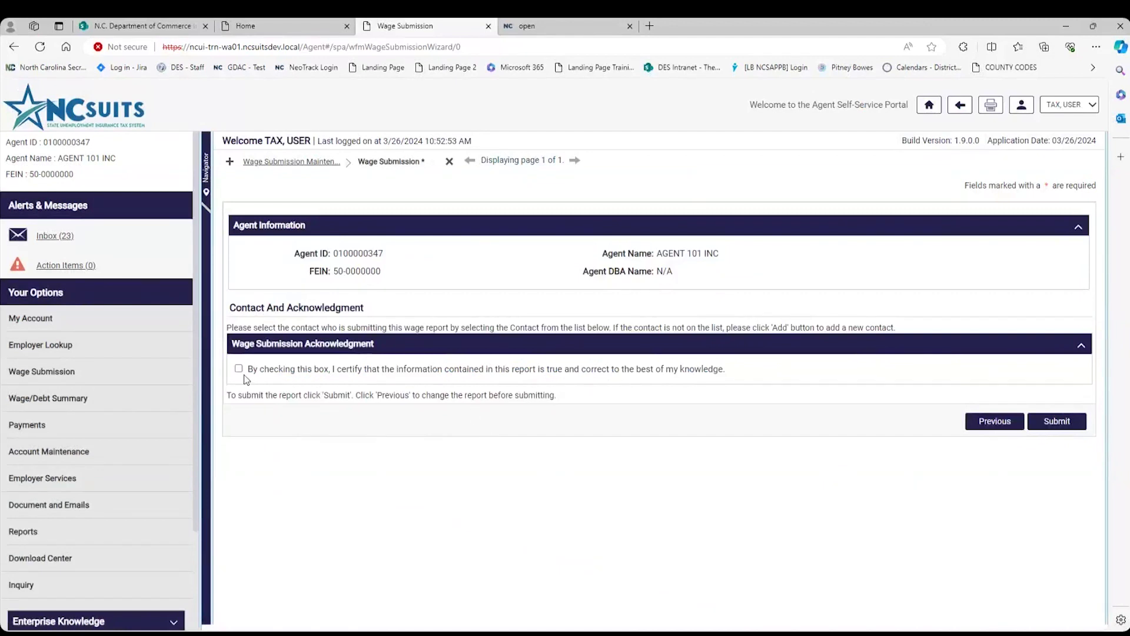
left_click(239, 369)
left_click(1070, 423)
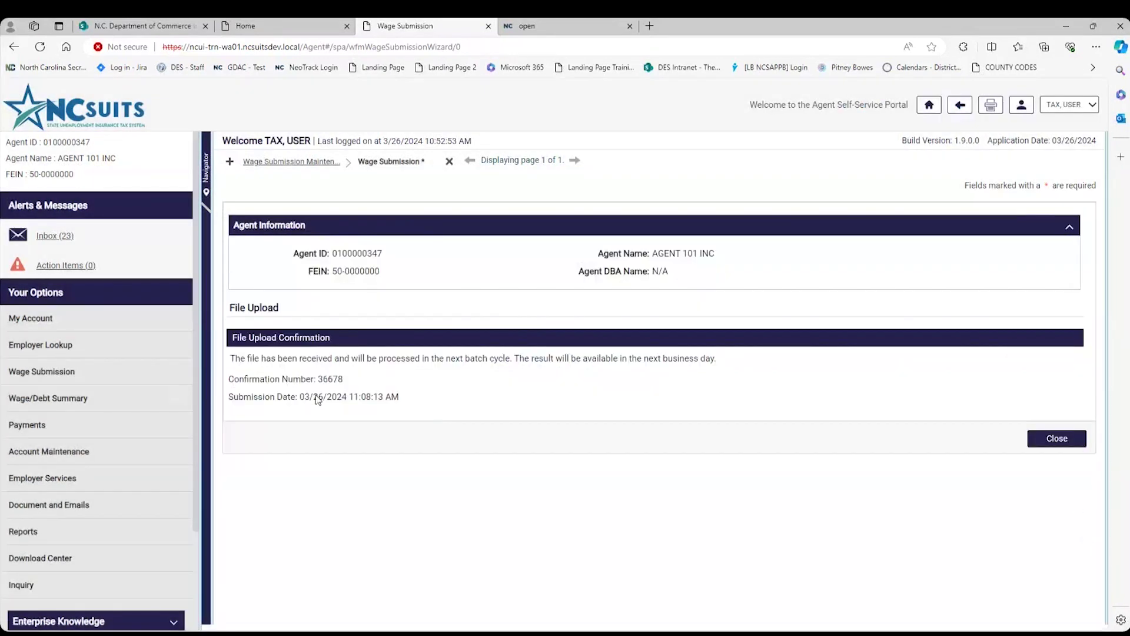
Highlight the confirmation number, close the file upload confirmation and dismiss the Important Messages notice
left_click_drag(316, 379, 343, 381)
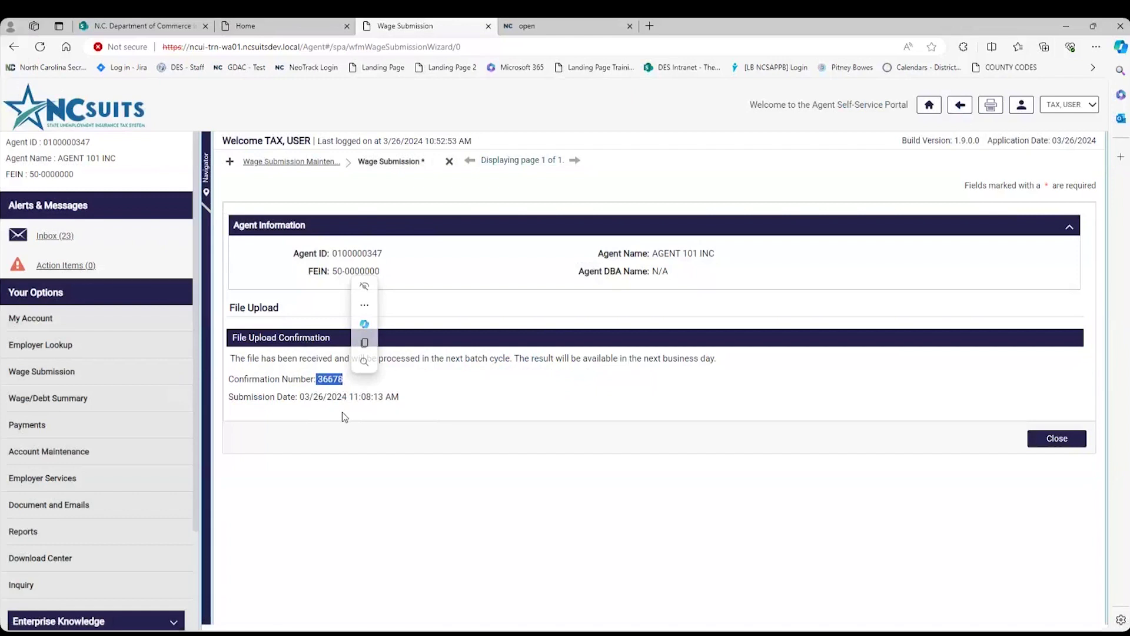
left_click(1051, 440)
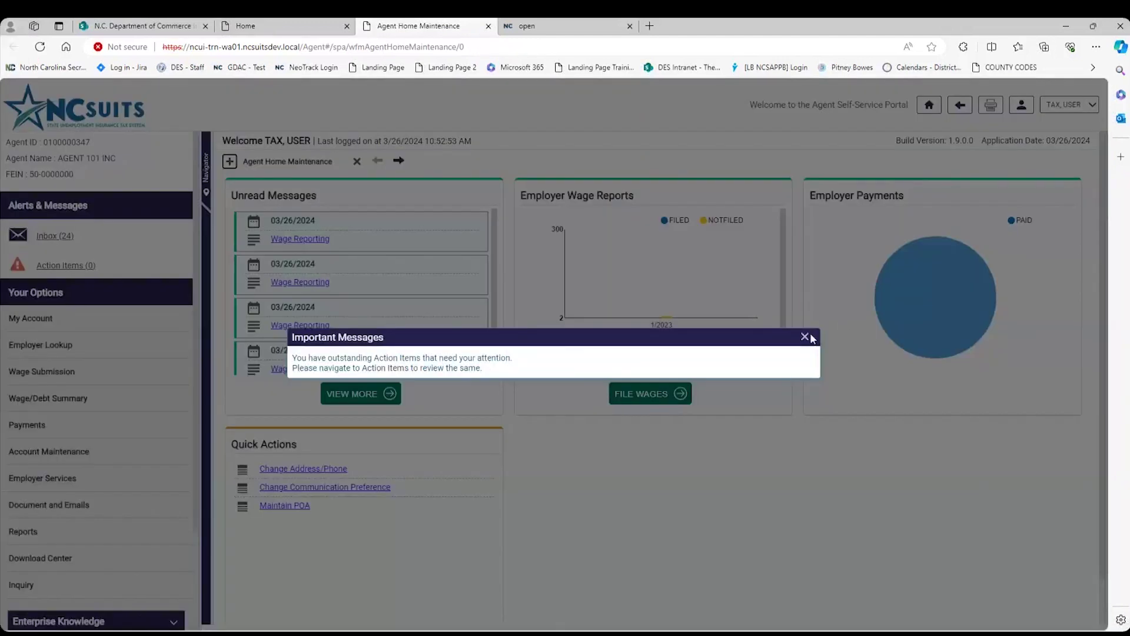
left_click(804, 336)
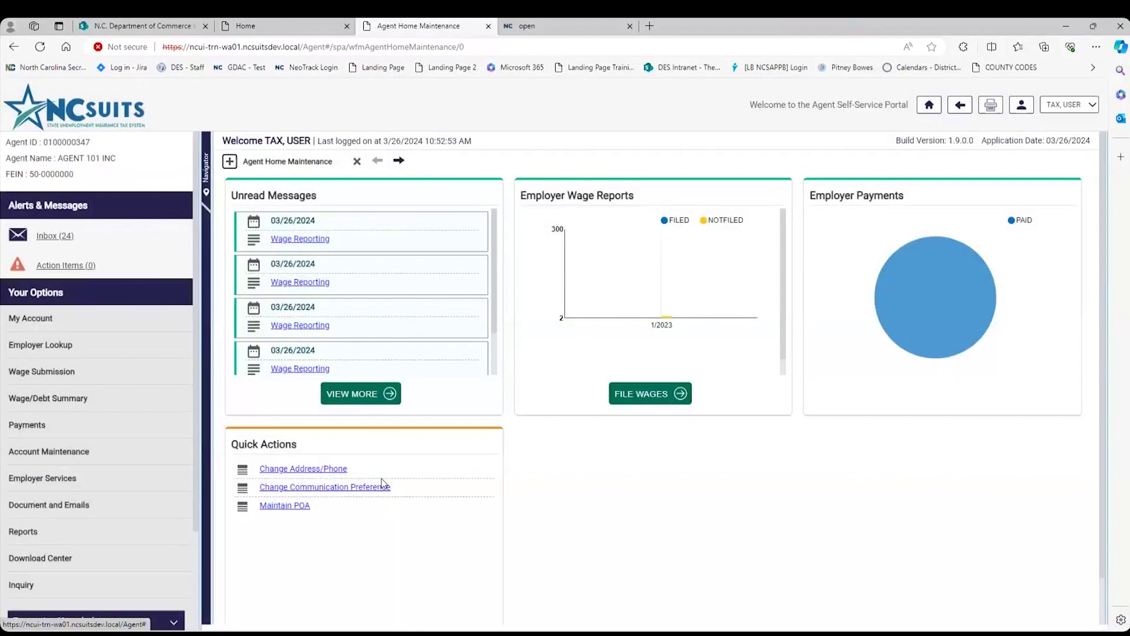
Search the File Submission Summary for all submitted files without any filter criteria
left_click(74, 376)
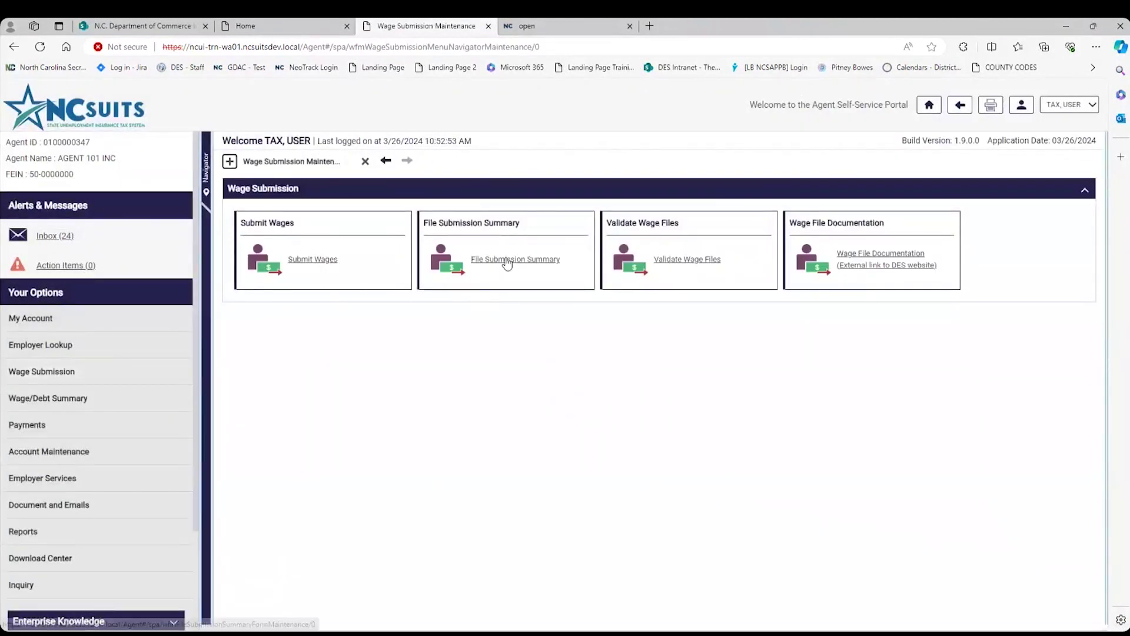
left_click(506, 259)
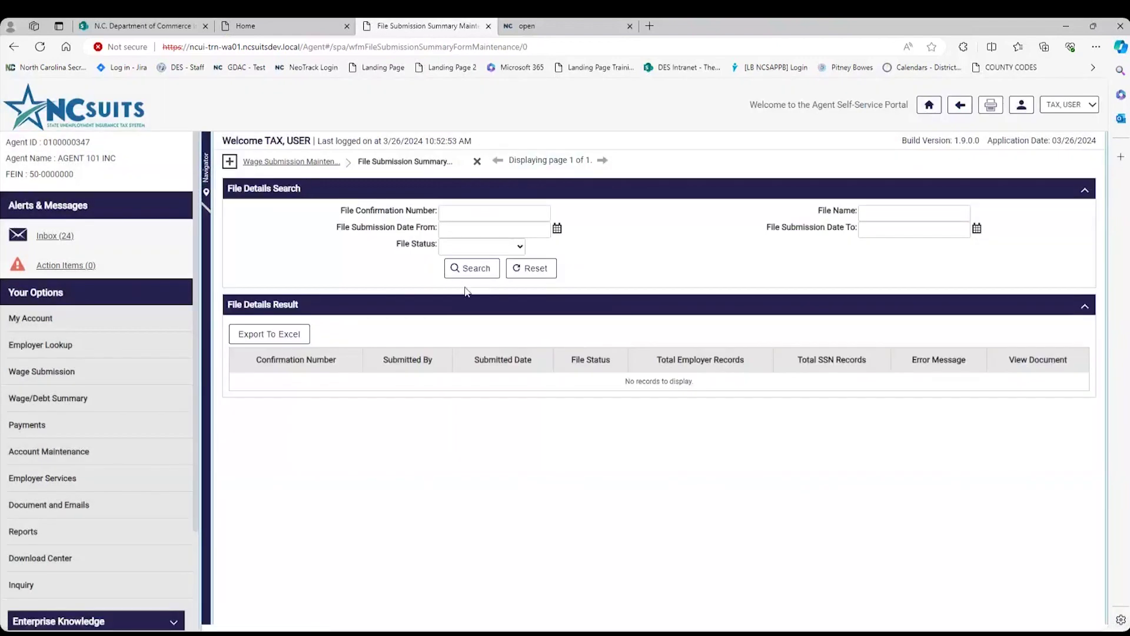
left_click(470, 277)
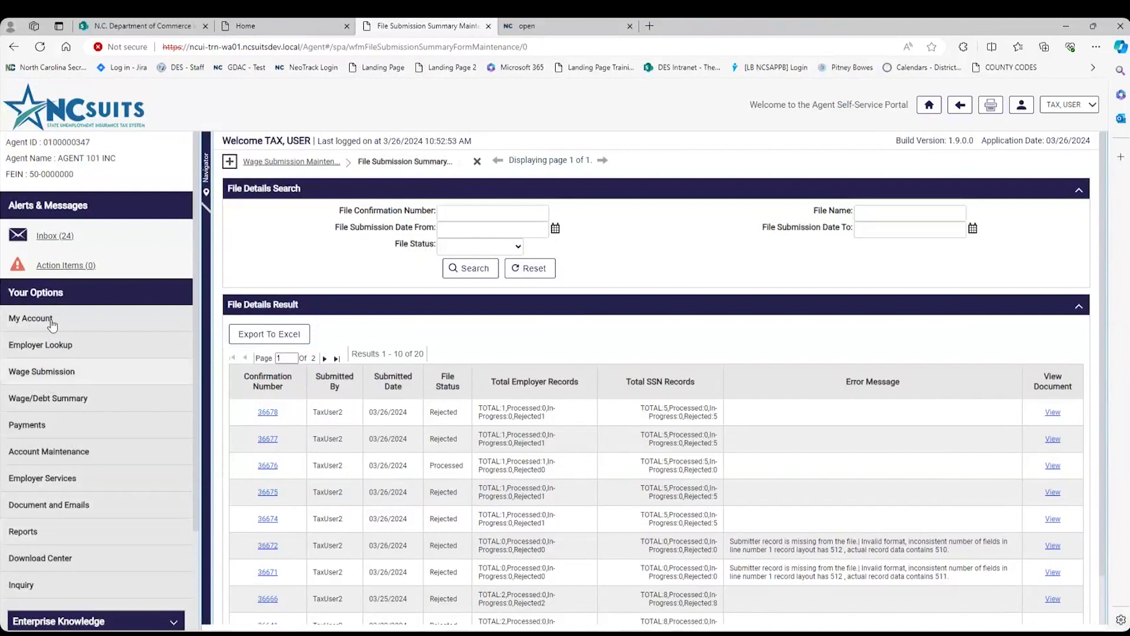
Generate the Agent File Submission Report for the confirmation number of the newly submitted file
left_click(36, 535)
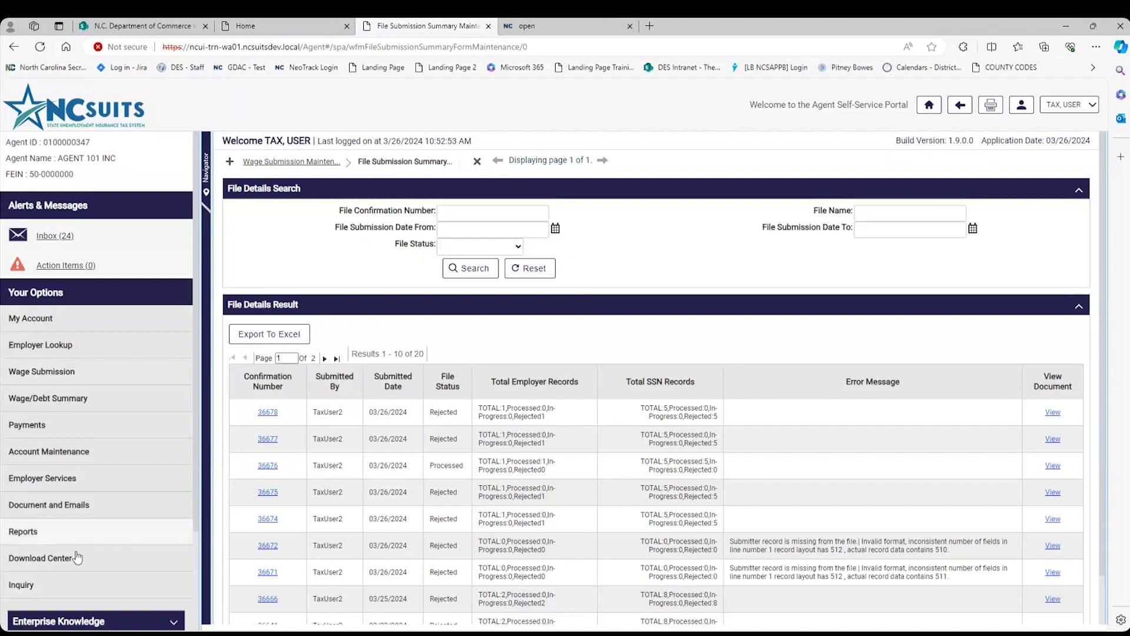
left_click(431, 193)
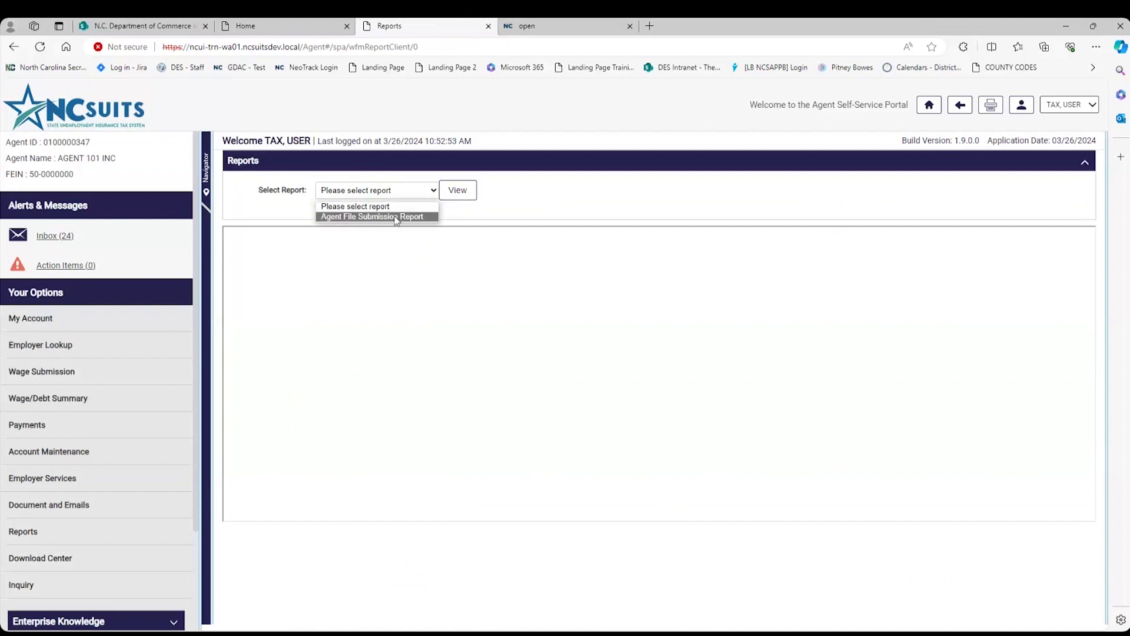
left_click(395, 217)
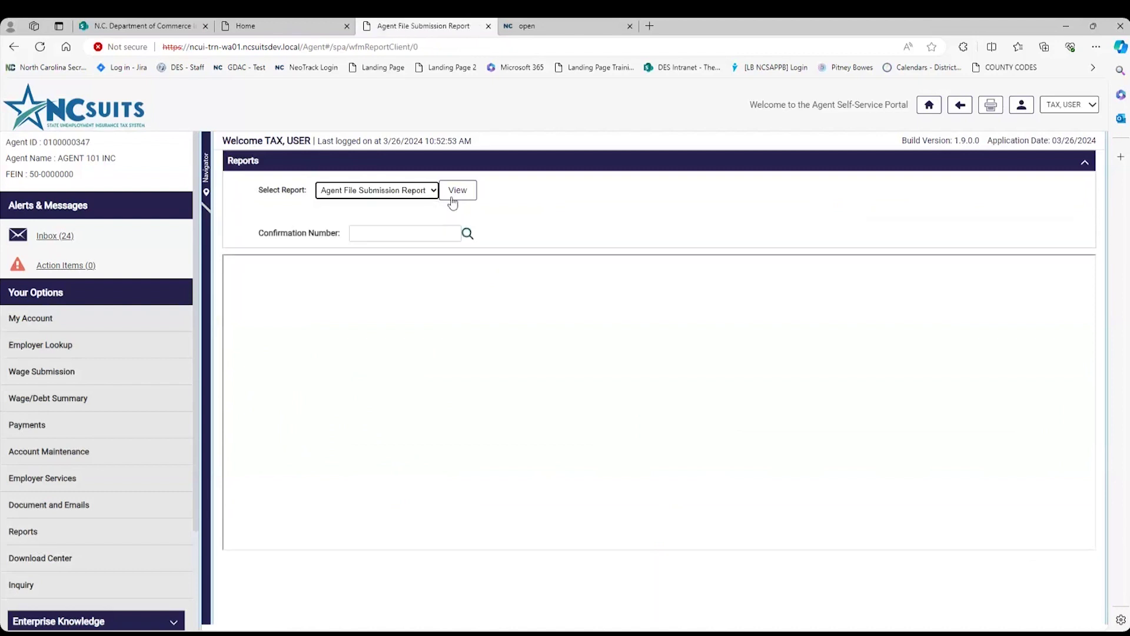
left_click(396, 233)
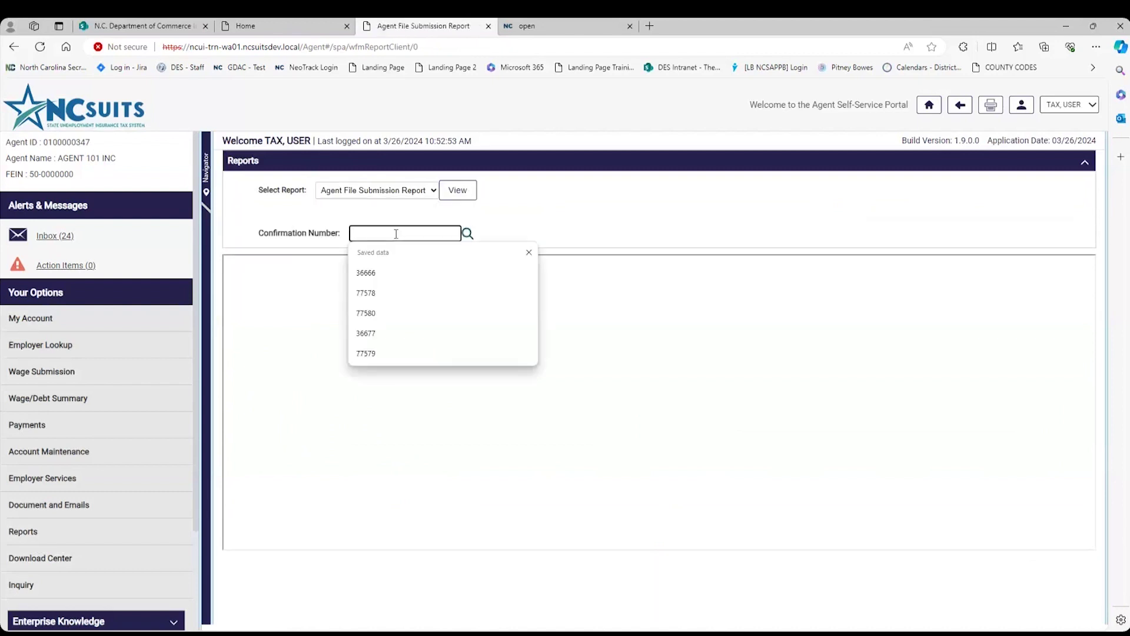
type("36678")
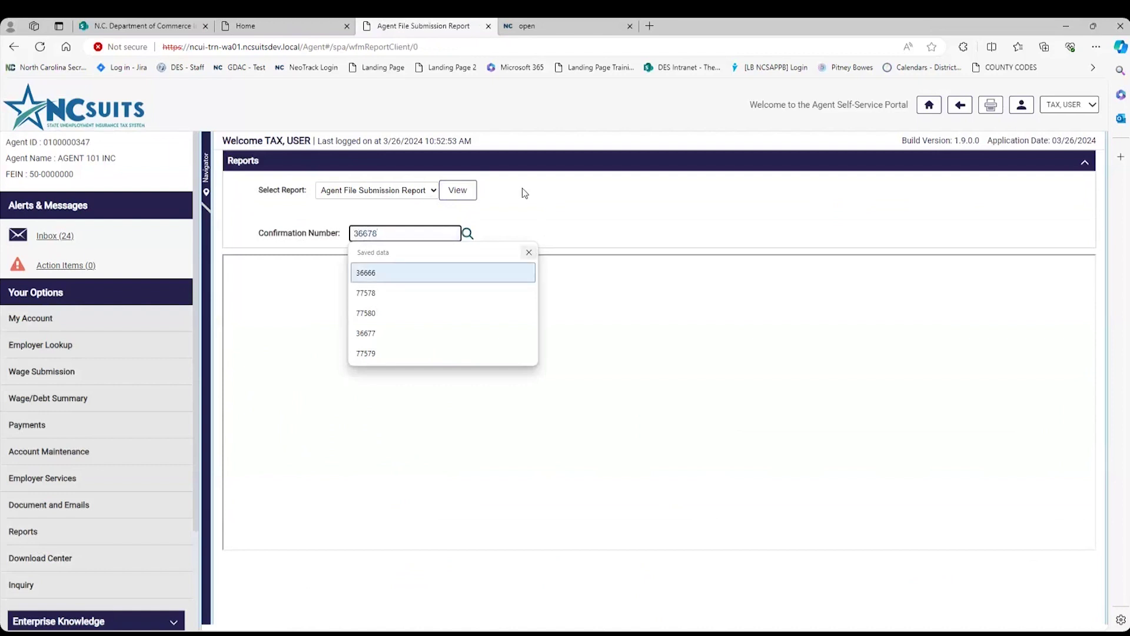
left_click(464, 192)
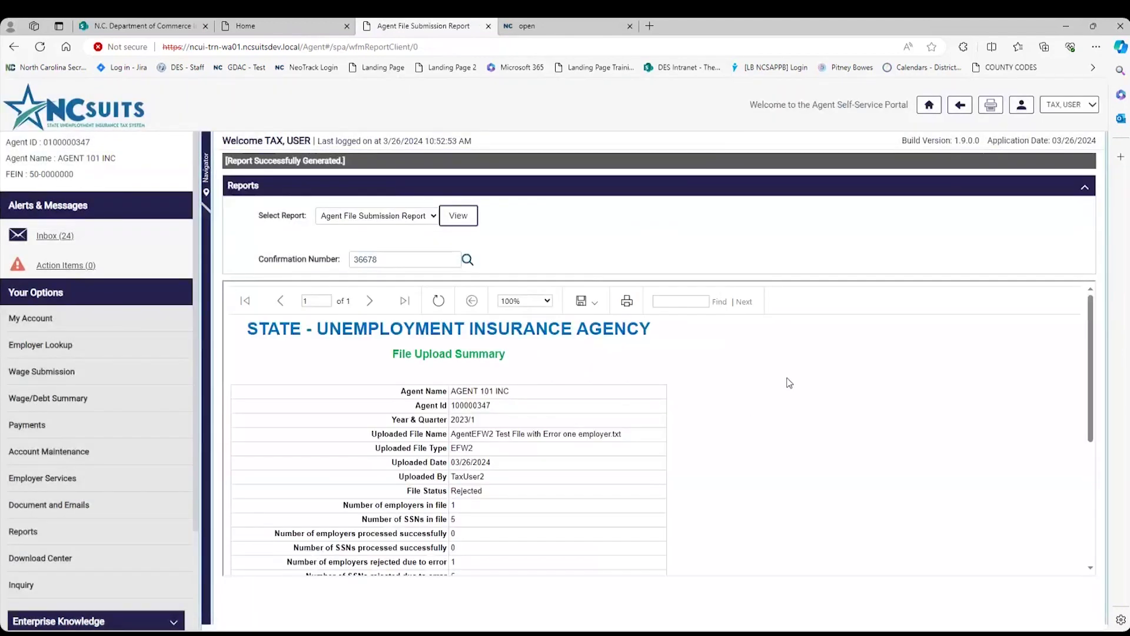
Review the report's error table and check it against the employer record on line 2 of the wage file in Notepad
scroll(789, 383, "down", 5)
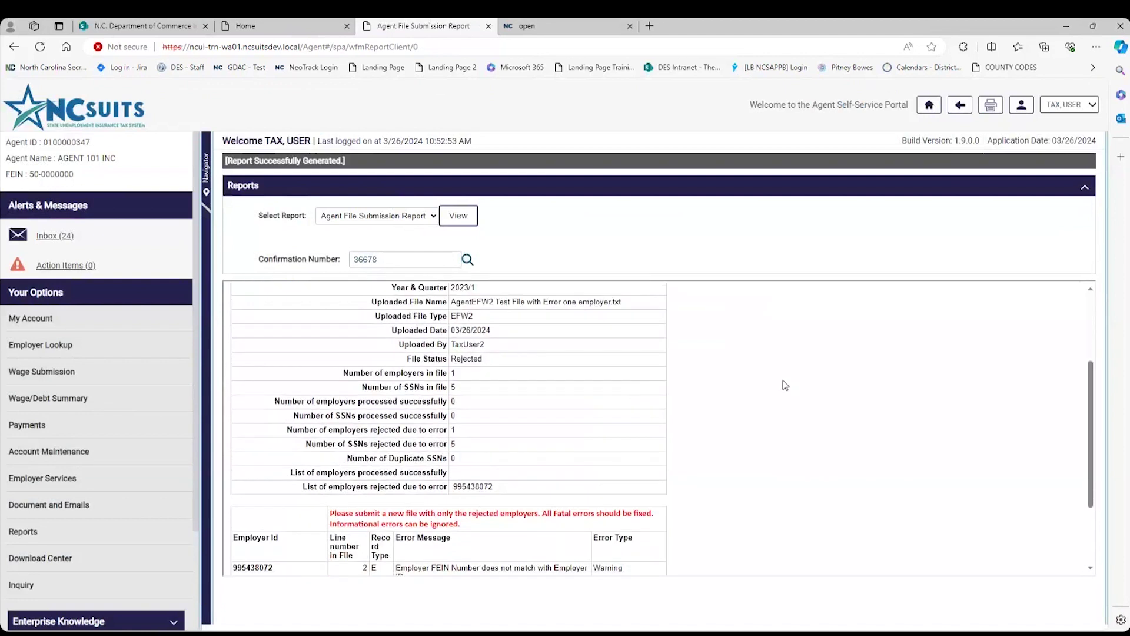
scroll(508, 481, "down", 1)
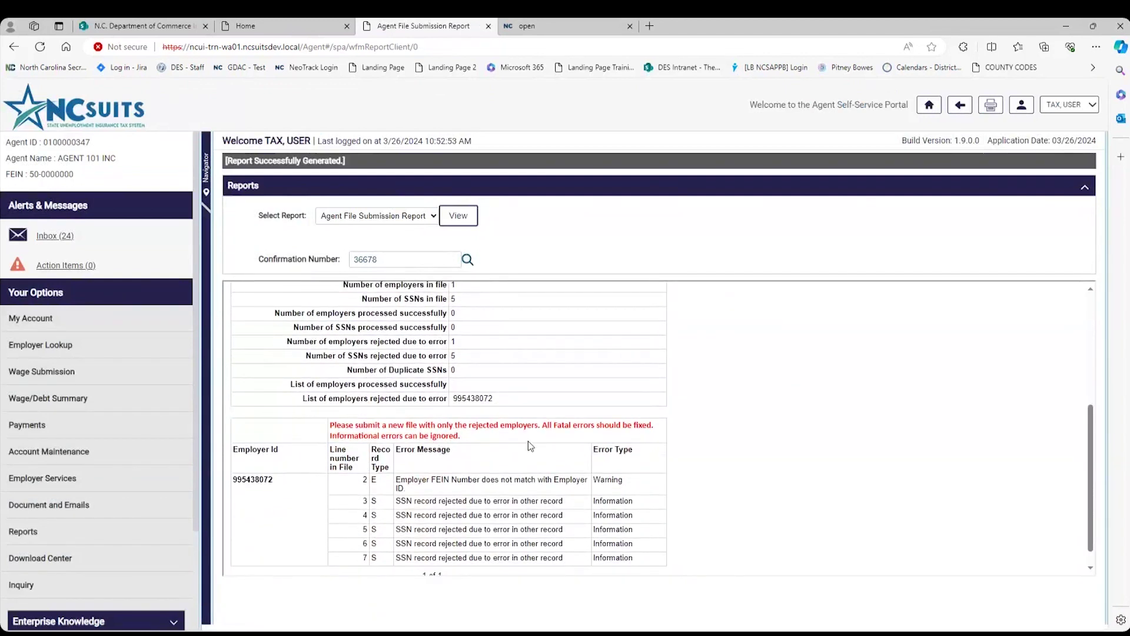
scroll(531, 440, "down", 1)
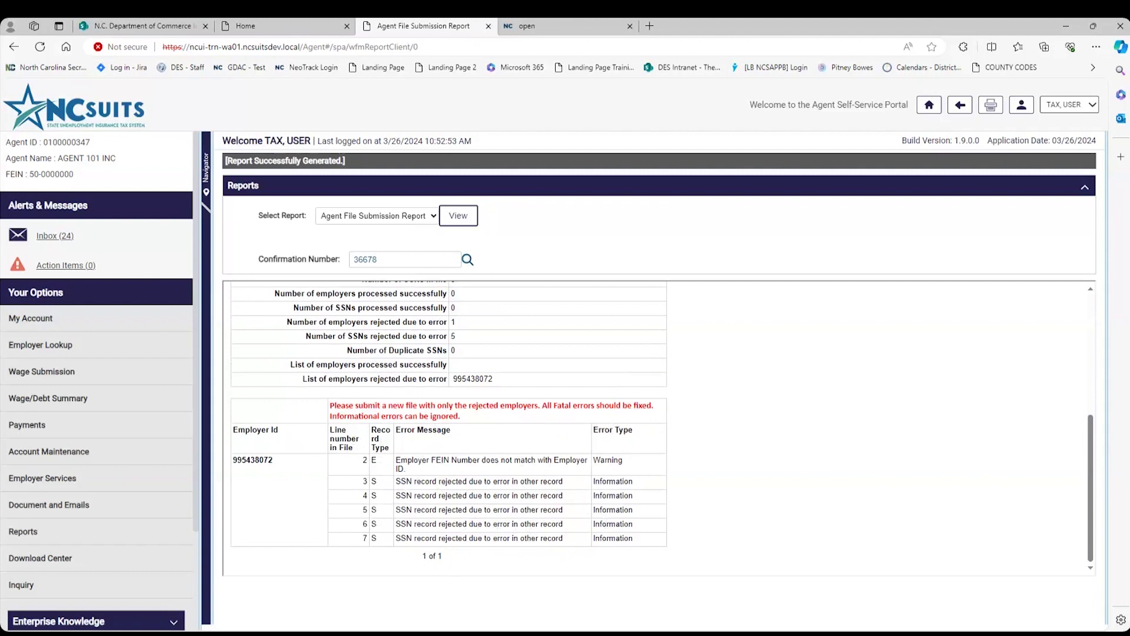
left_click(308, 635)
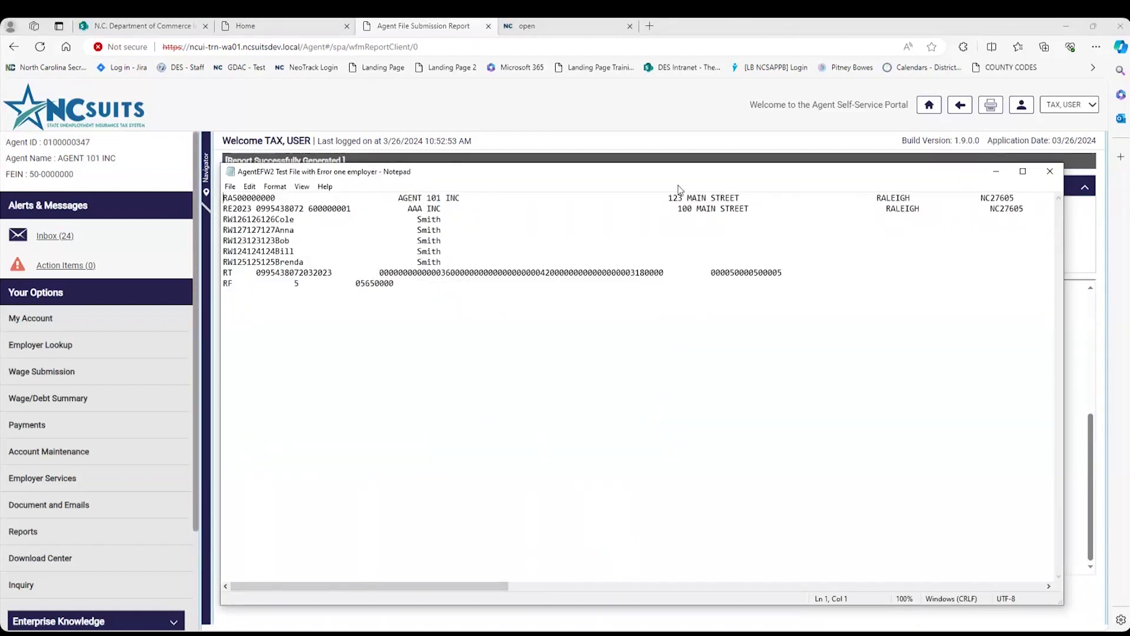
left_click(675, 326)
left_click(381, 617)
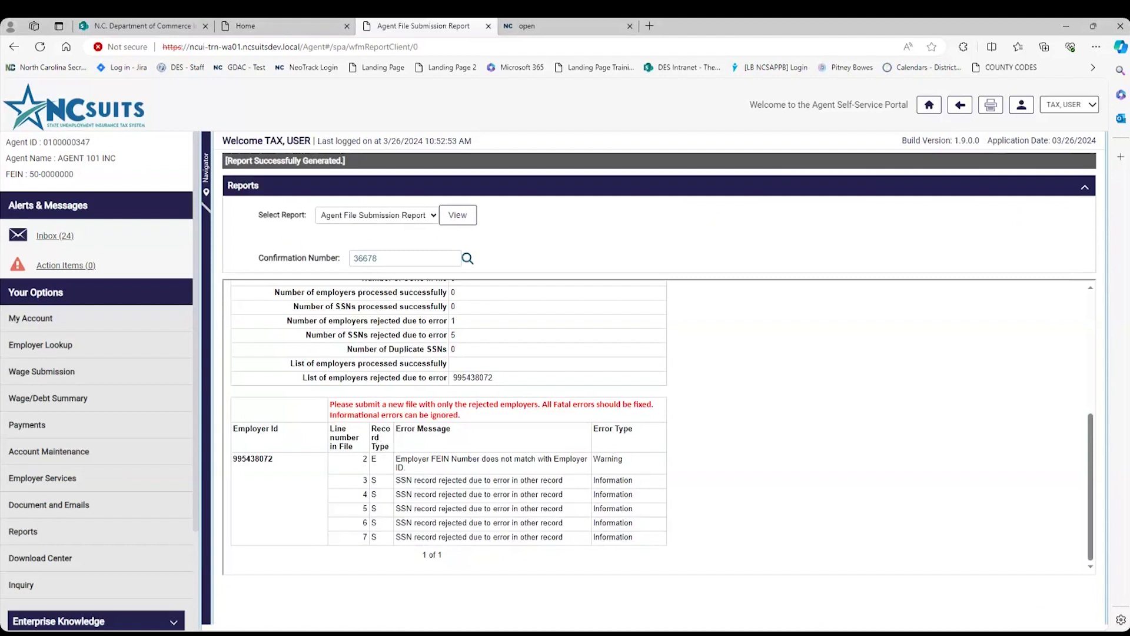
key("alt+Tab")
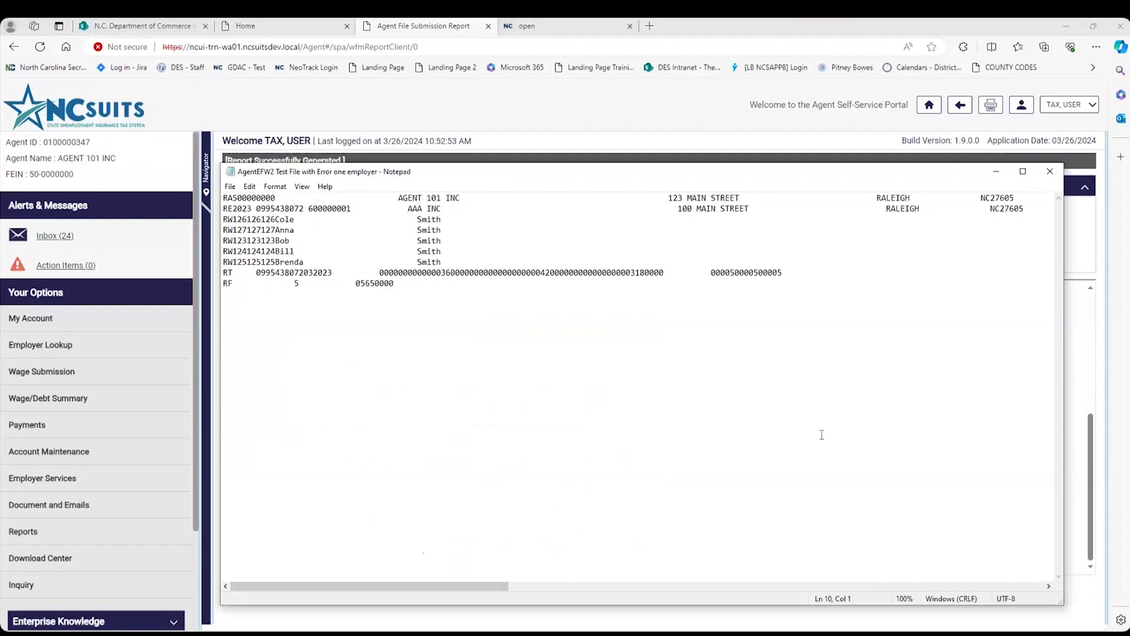
left_click(228, 209)
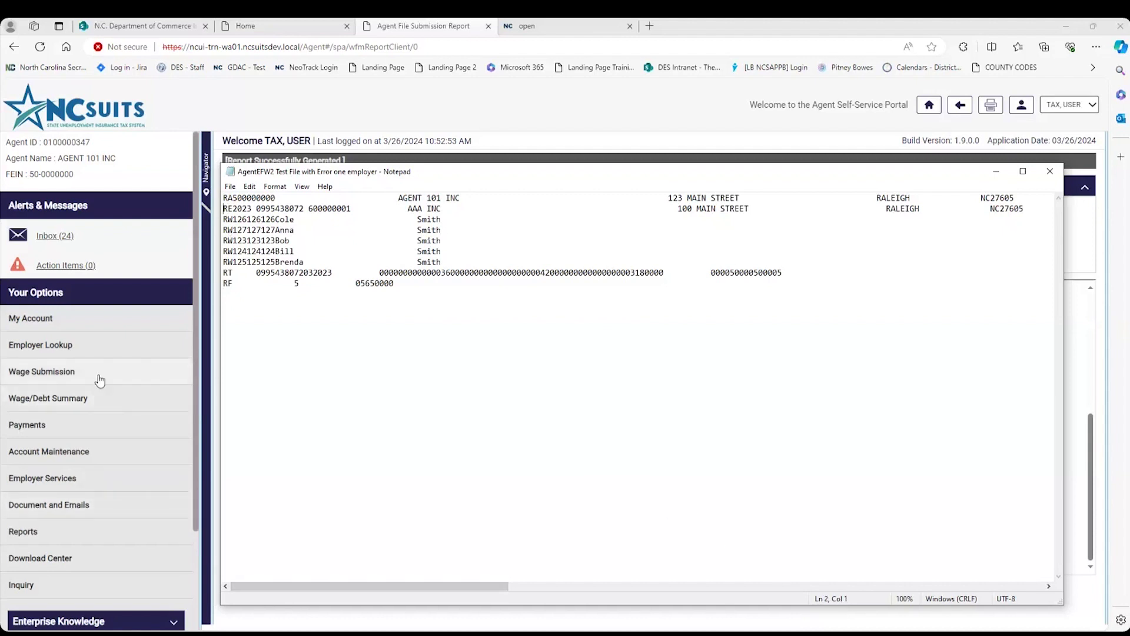
Open the newest submission's details from the File Submission Summary in the browser and display the employee records of its employer
left_click(66, 375)
left_click(500, 260)
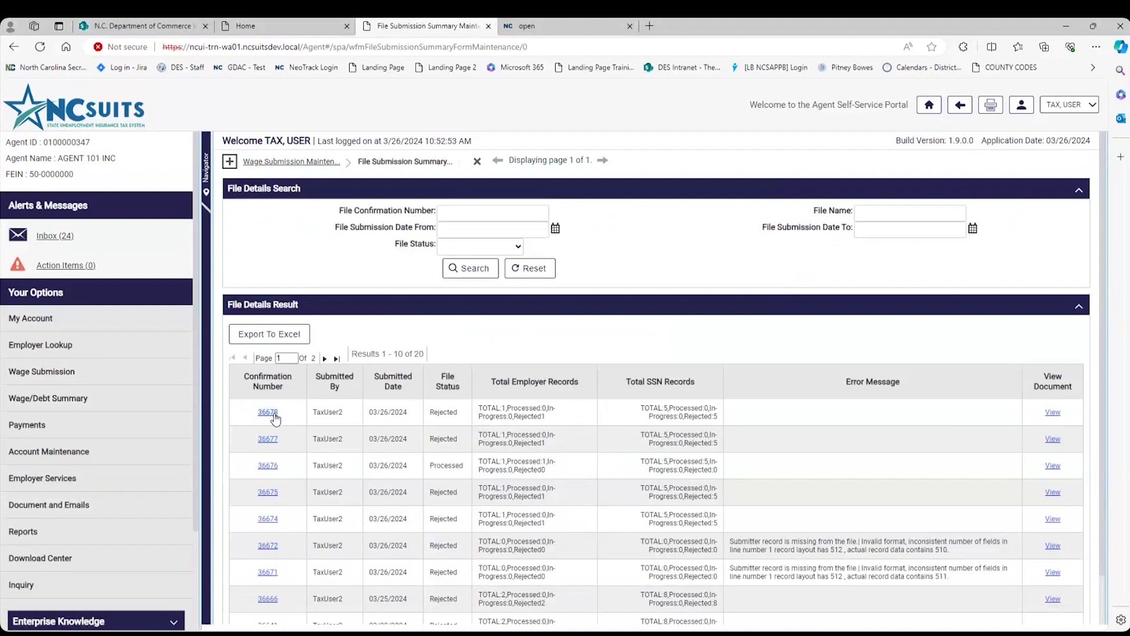
left_click(274, 417)
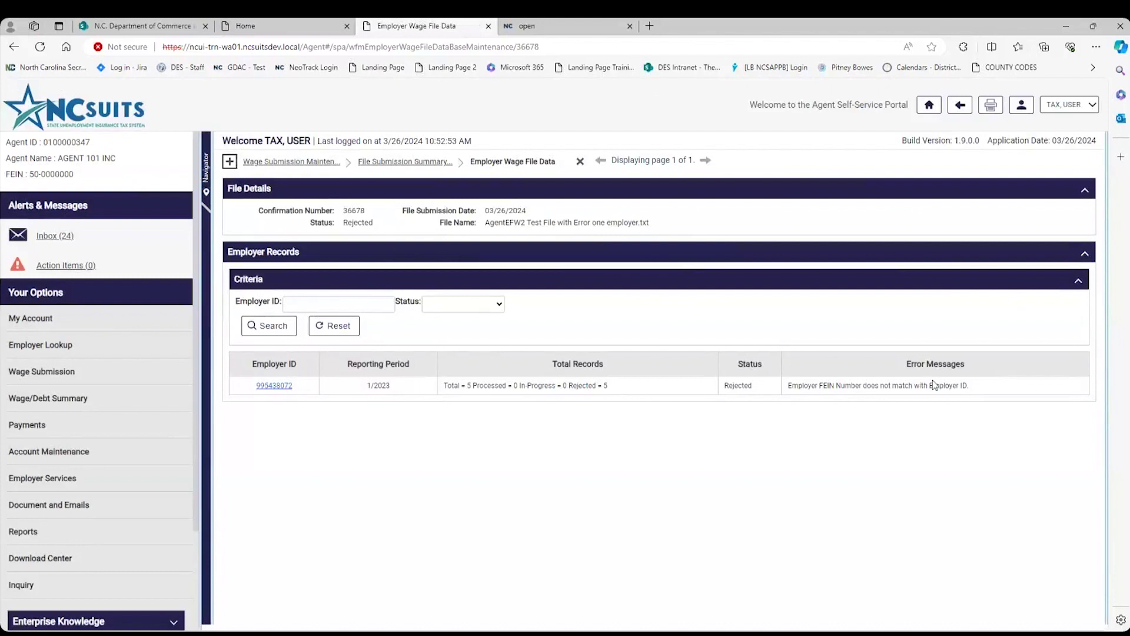
left_click(292, 382)
left_click(271, 329)
left_click(287, 389)
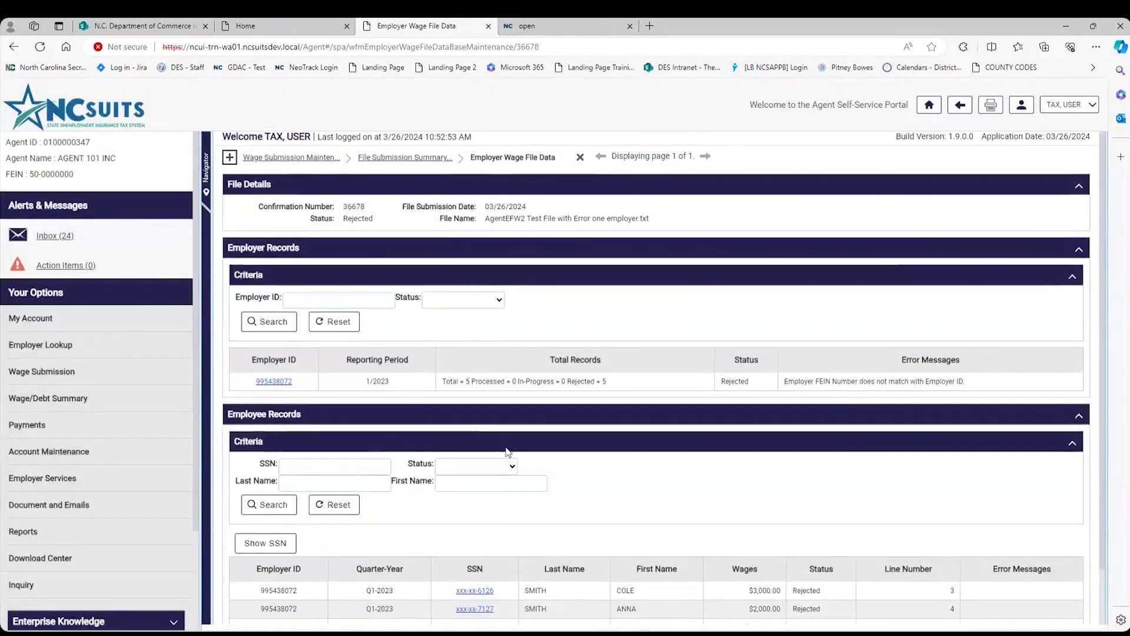
Sort the rejected employee records by error message in both directions and compare them with the employer record's error message
scroll(506, 452, "down", 1)
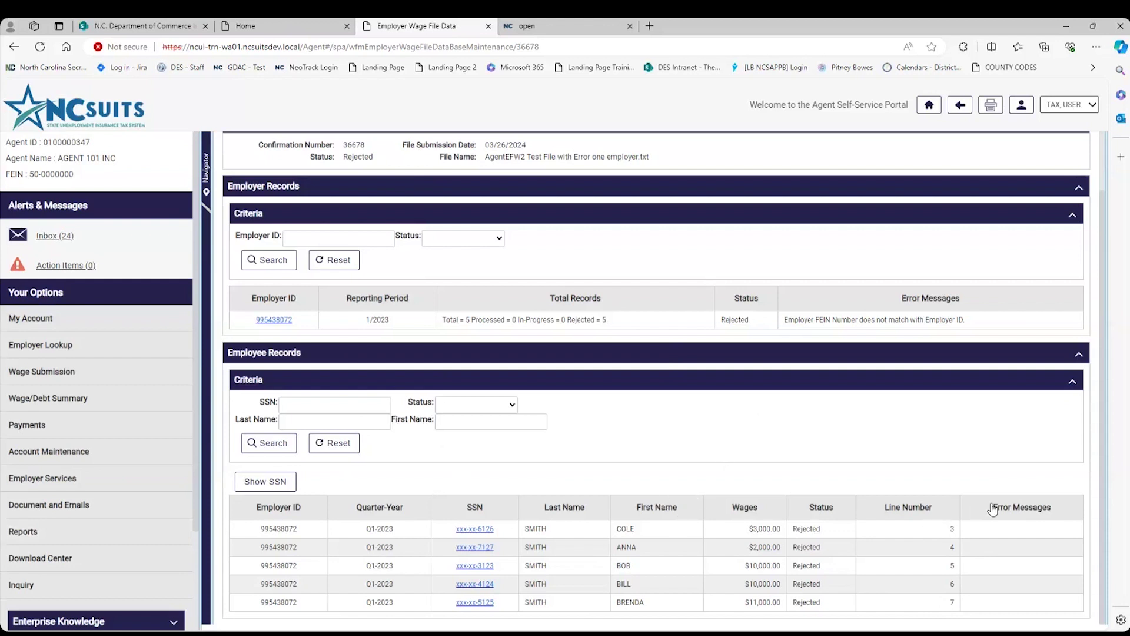
left_click(1012, 509)
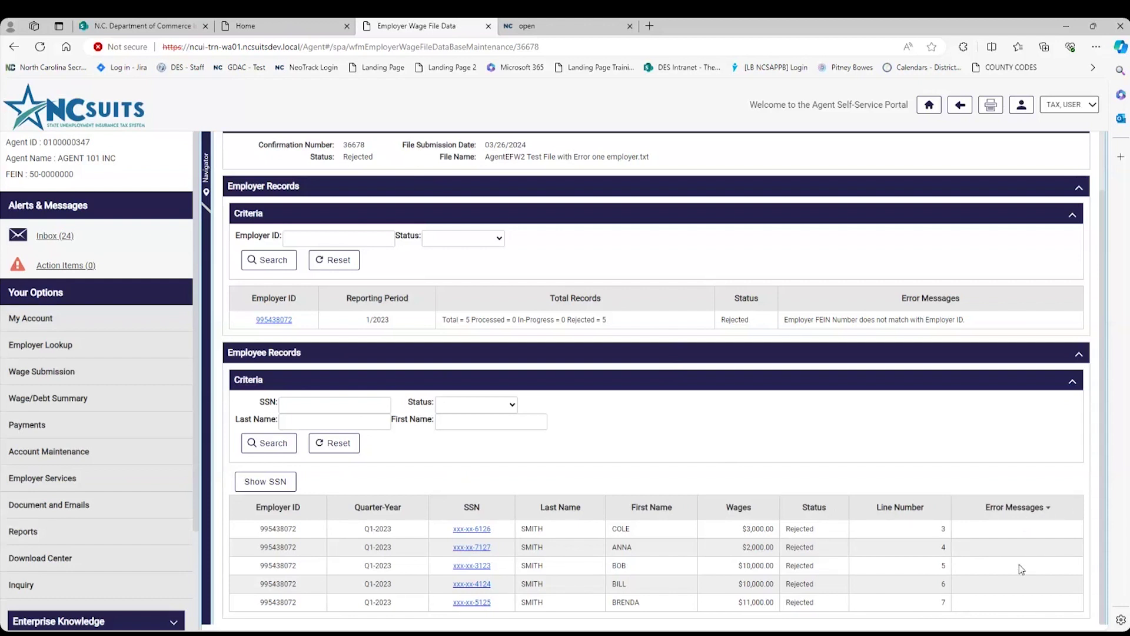
left_click(1029, 516)
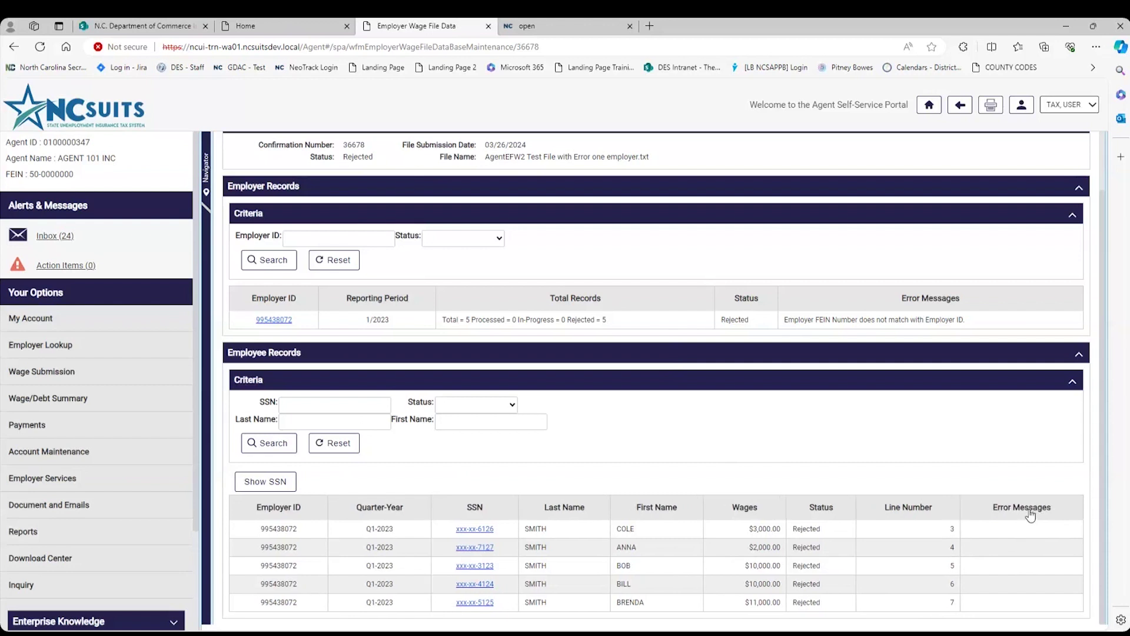
left_click(1030, 515)
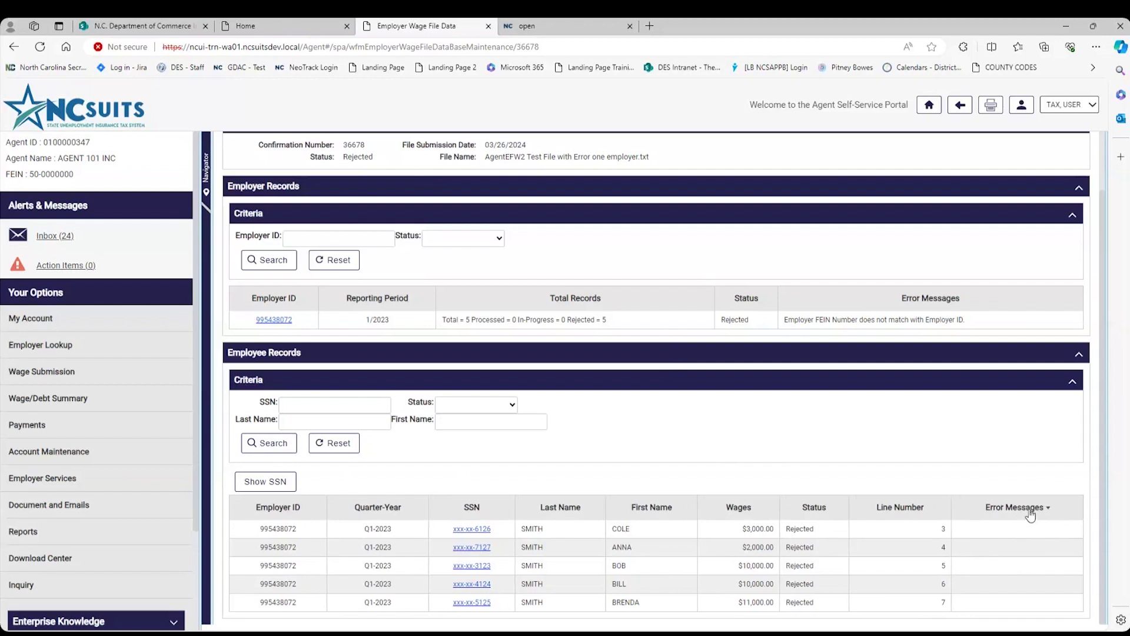
left_click(1030, 515)
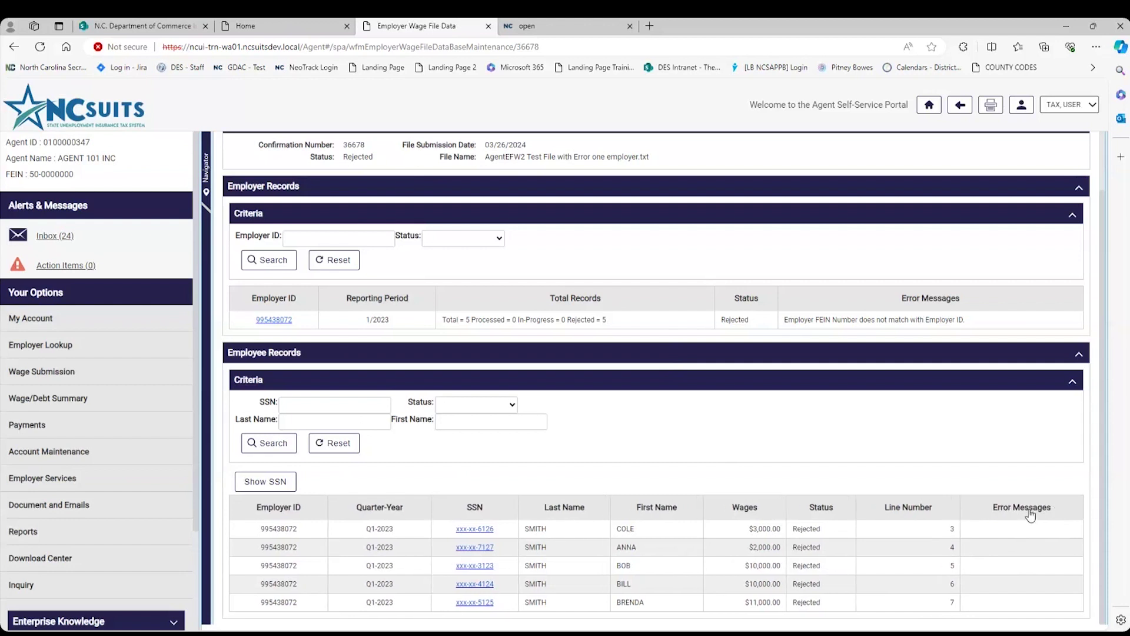
left_click(1030, 515)
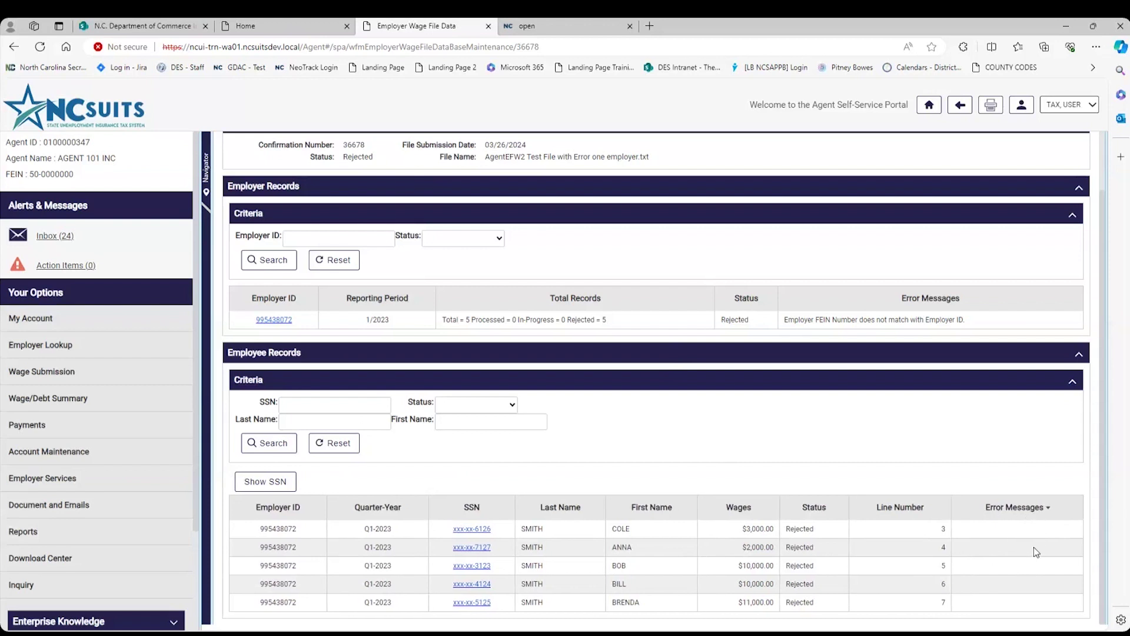
left_click(1013, 510)
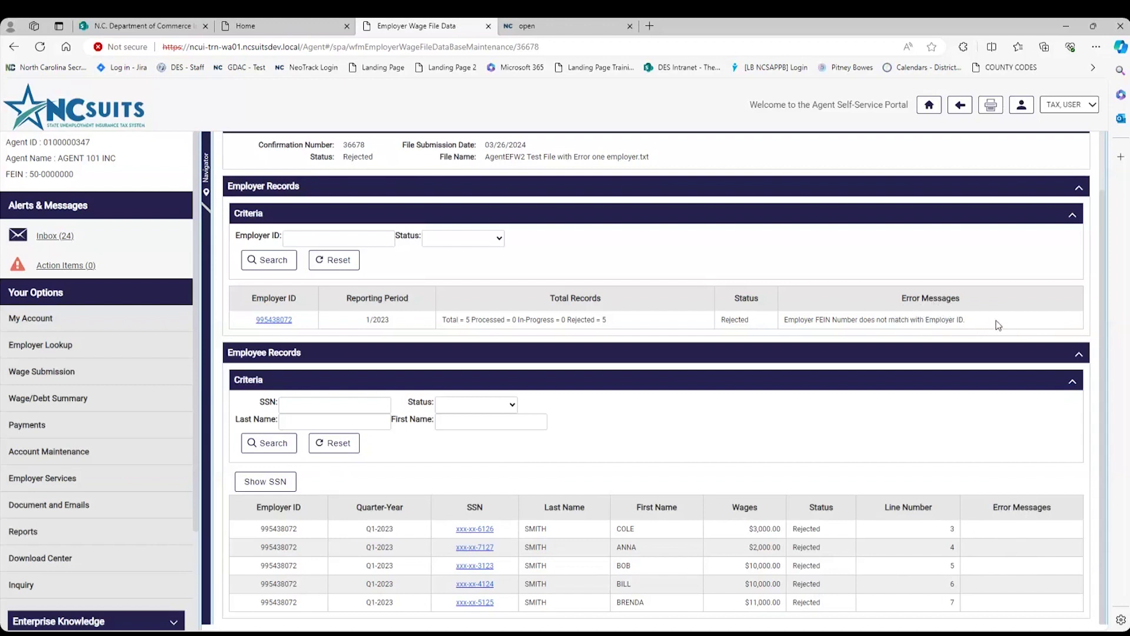
Open the Reports page and choose the Agent File Submission Report
left_click(33, 534)
left_click(418, 192)
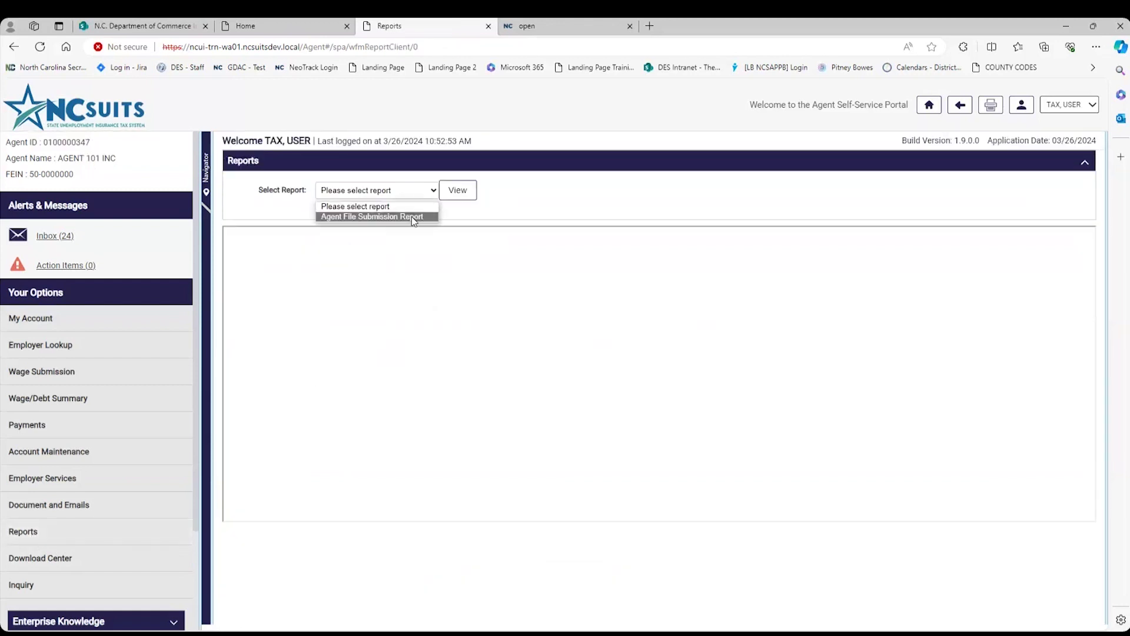
left_click(414, 217)
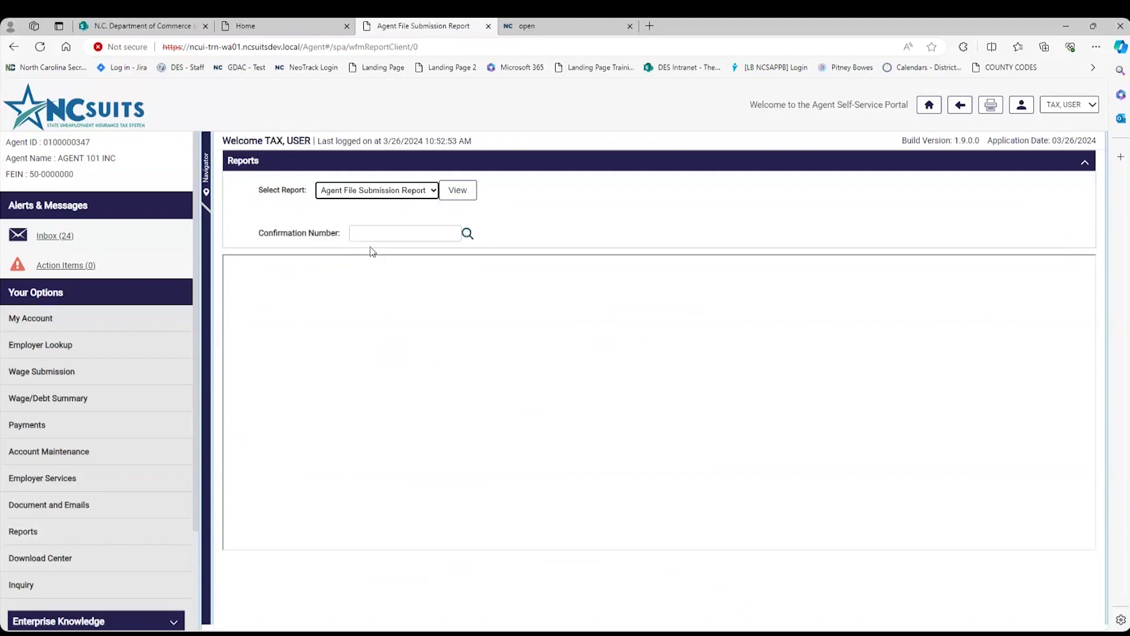
Return to the File Submission Summary, look through both pages of submitted files and go back to page 1
left_click(56, 372)
left_click(495, 260)
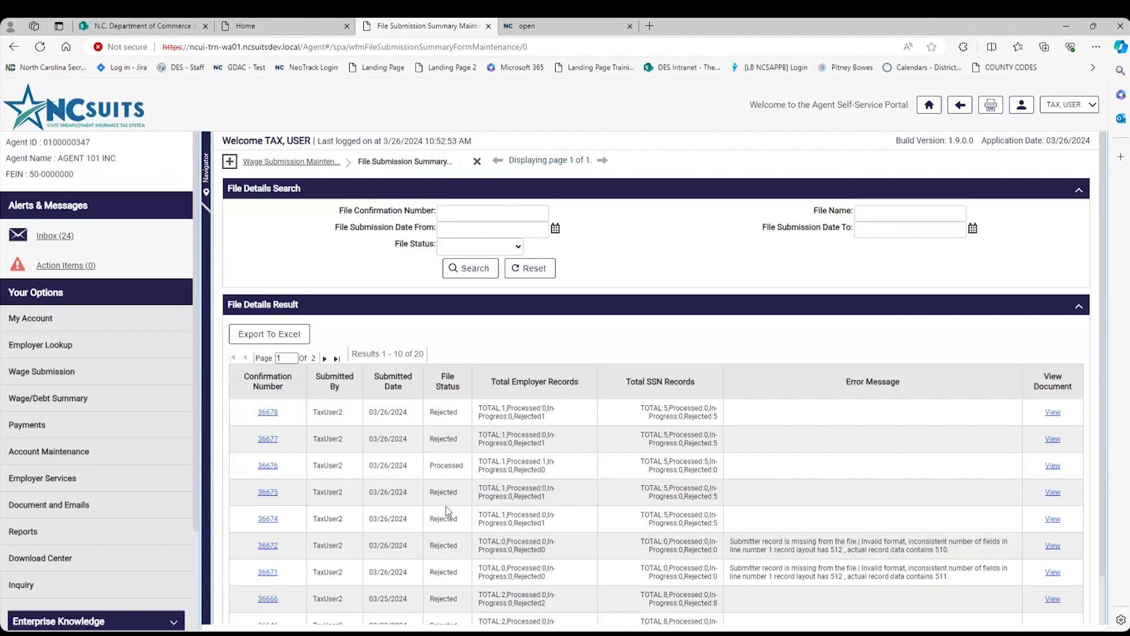
scroll(446, 506, "down", 1)
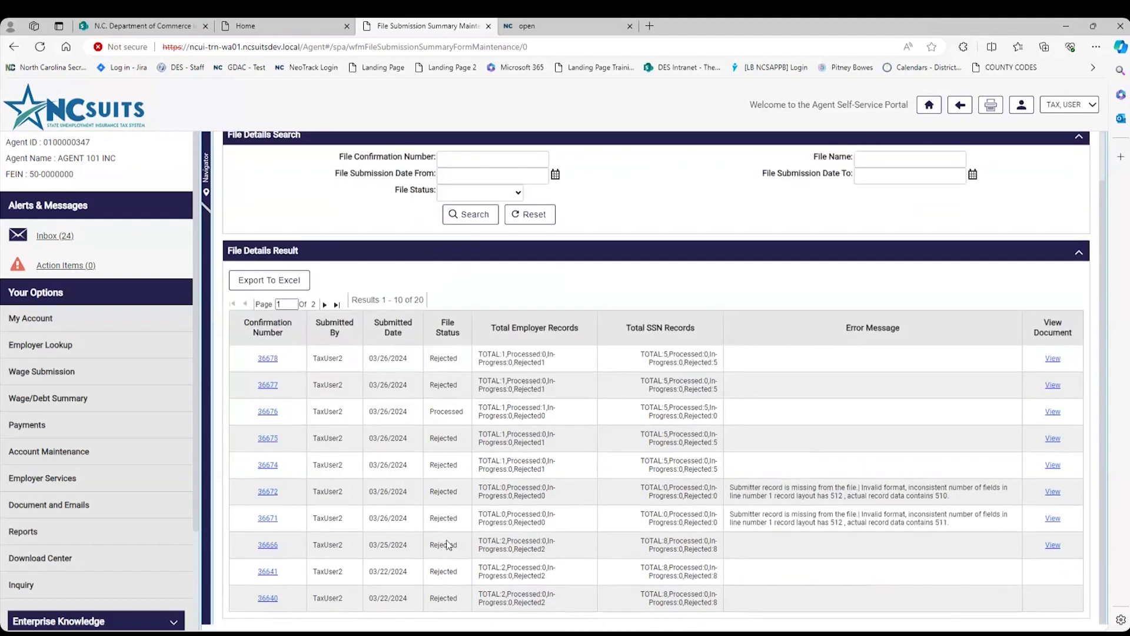
left_click(325, 305)
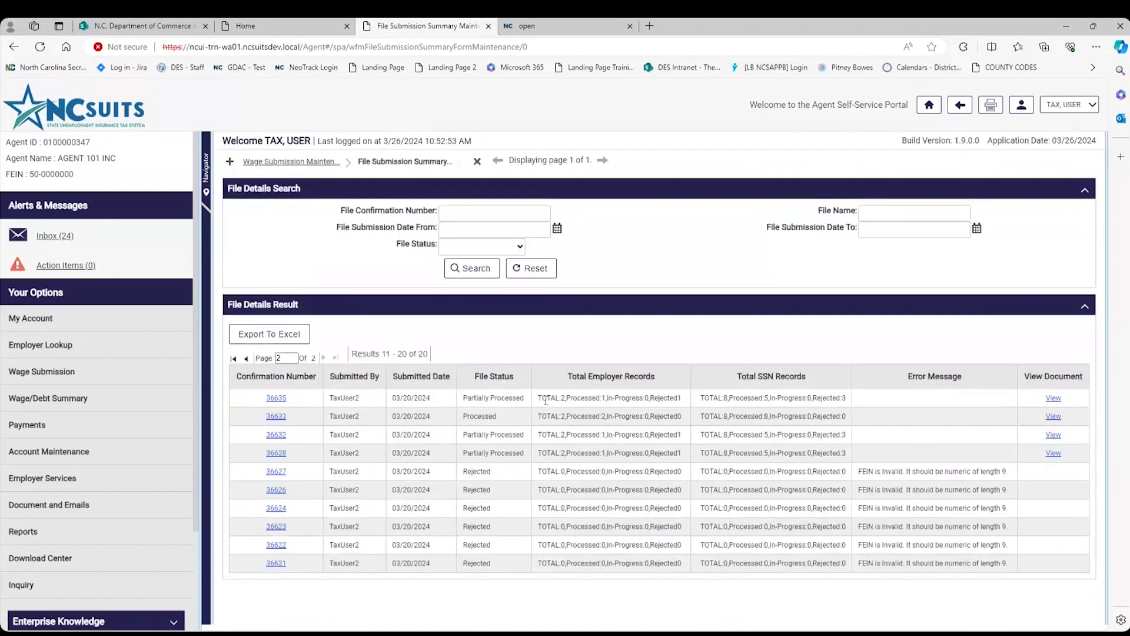
left_click(247, 358)
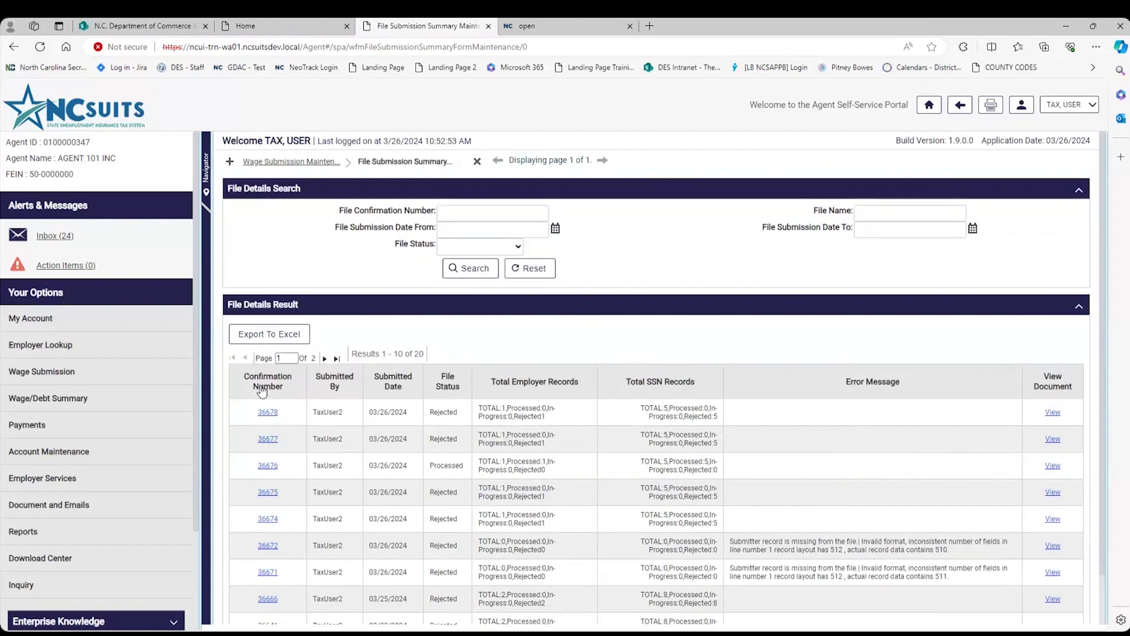
Try sorting the submitted files by confirmation number, submitter and submitted date, ending with confirmation number
left_click(262, 388)
left_click(337, 389)
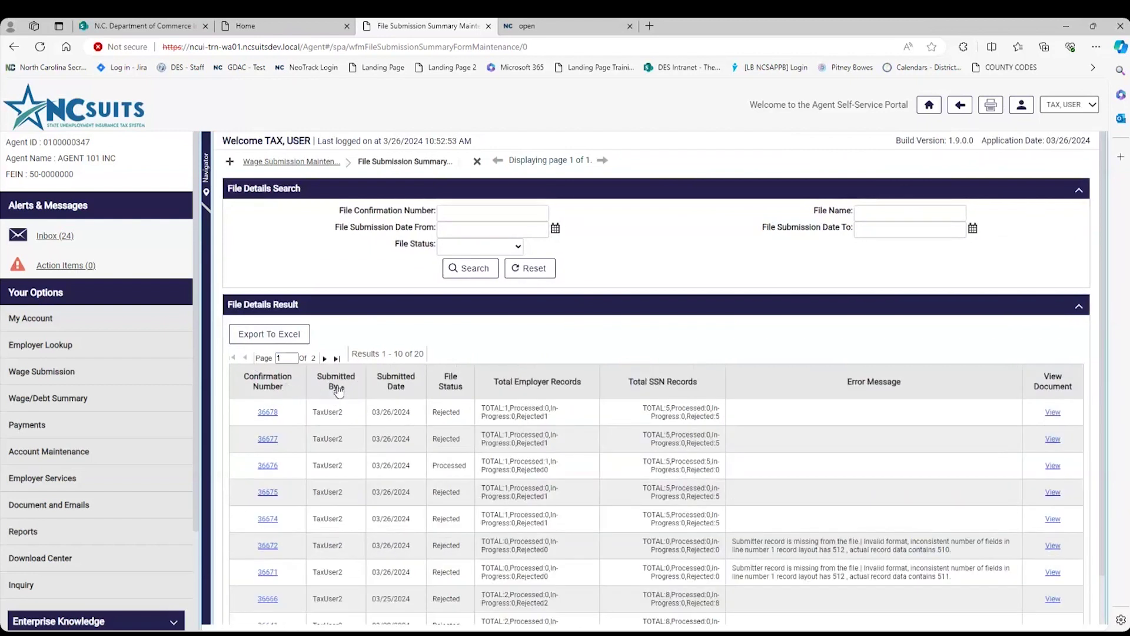
left_click(271, 386)
left_click(304, 385)
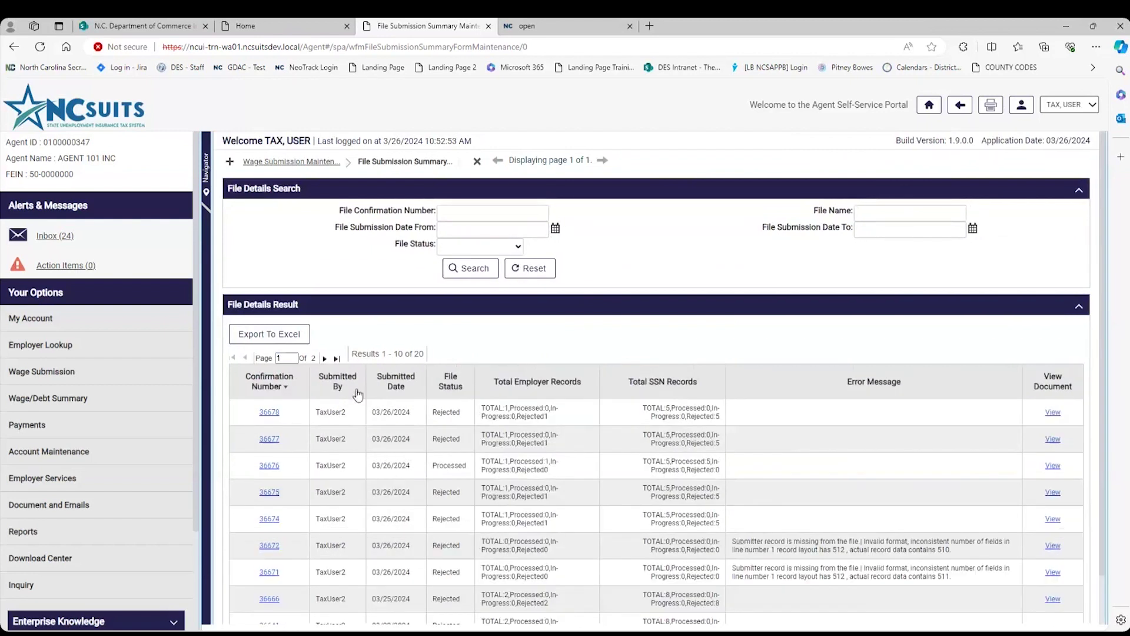
left_click(388, 388)
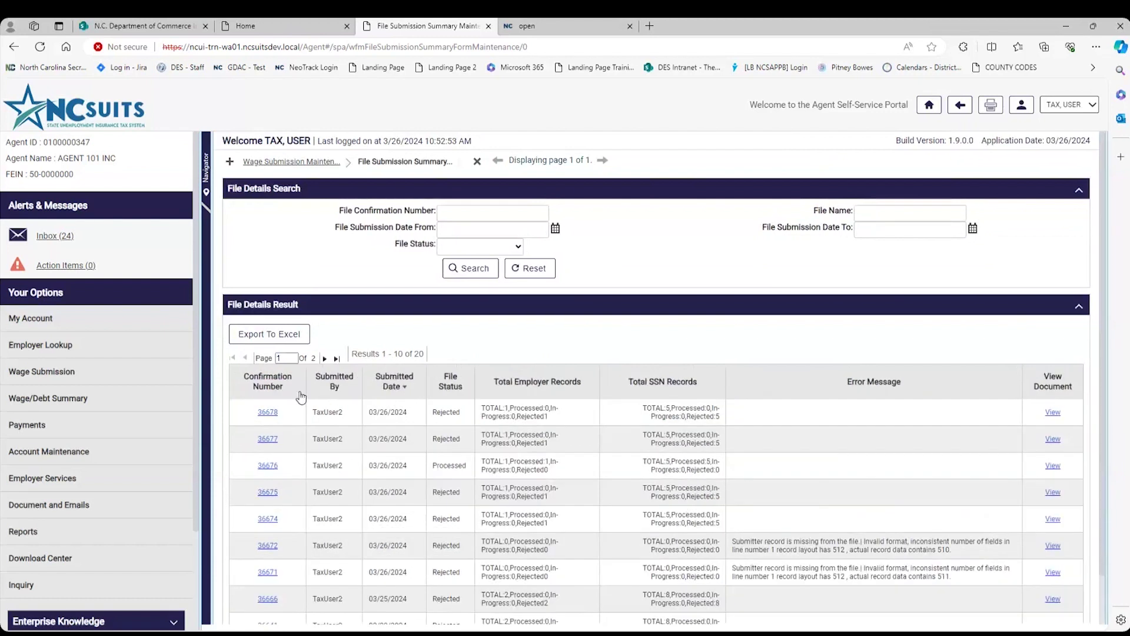
left_click(279, 391)
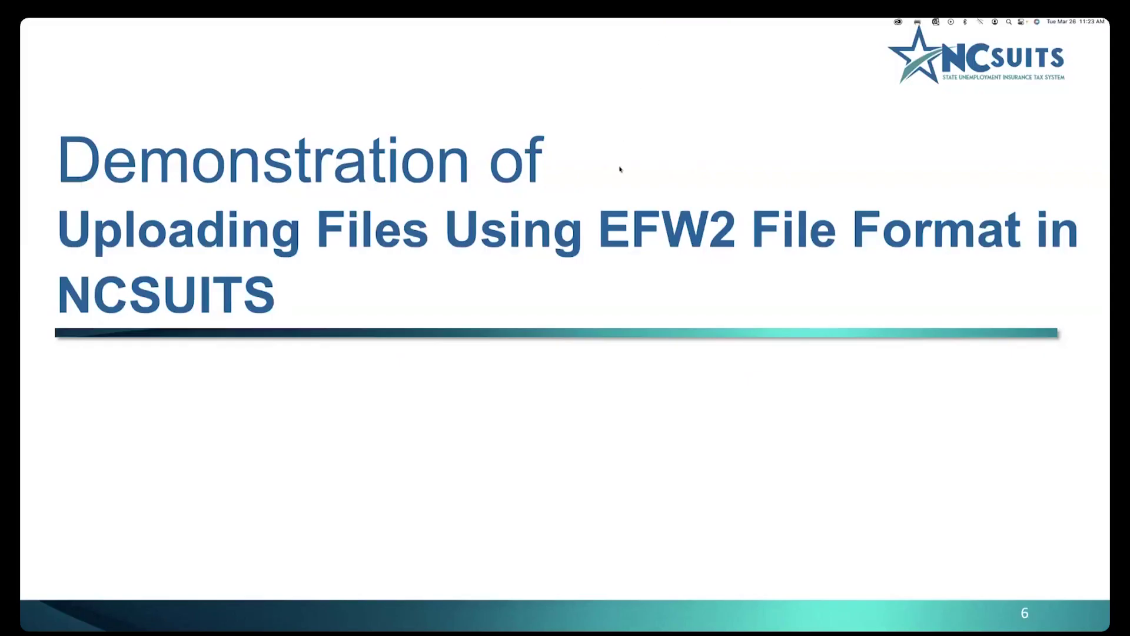
key("Right")
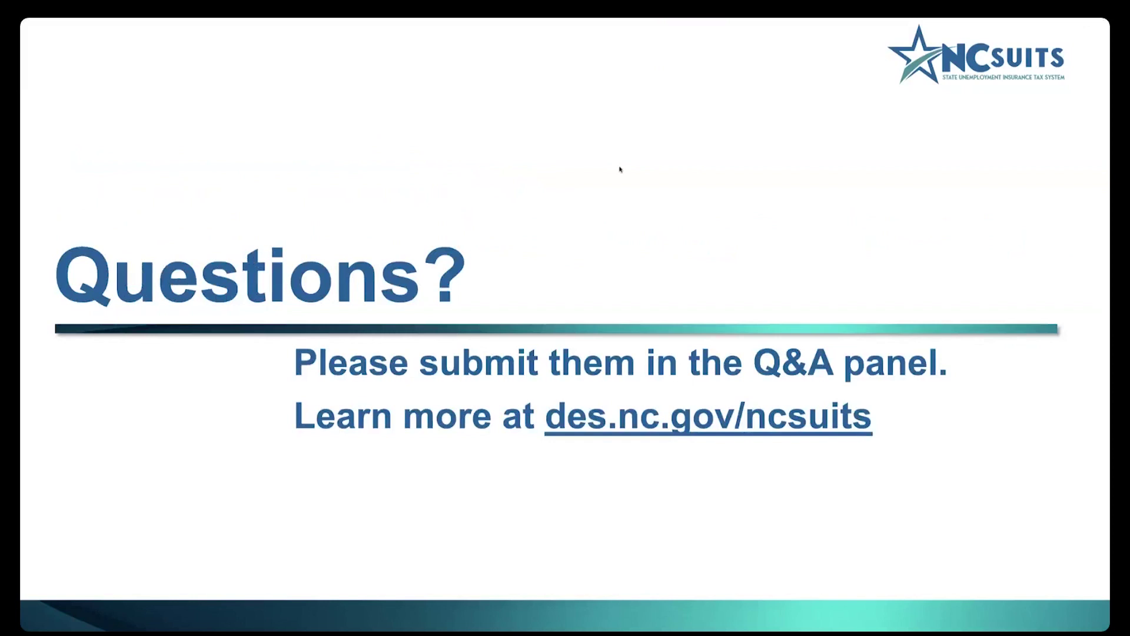
Switch to Safari and open the NCSUITS page among the Employers pages of the des.nc.gov site
key("super+Tab")
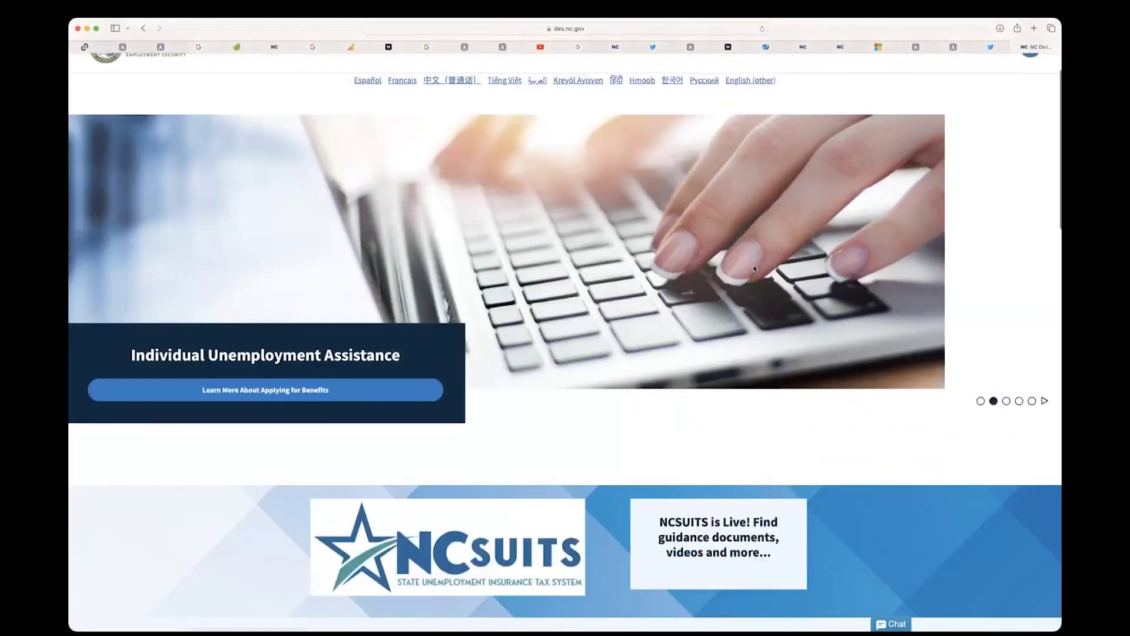
scroll(515, 282, "down", 5)
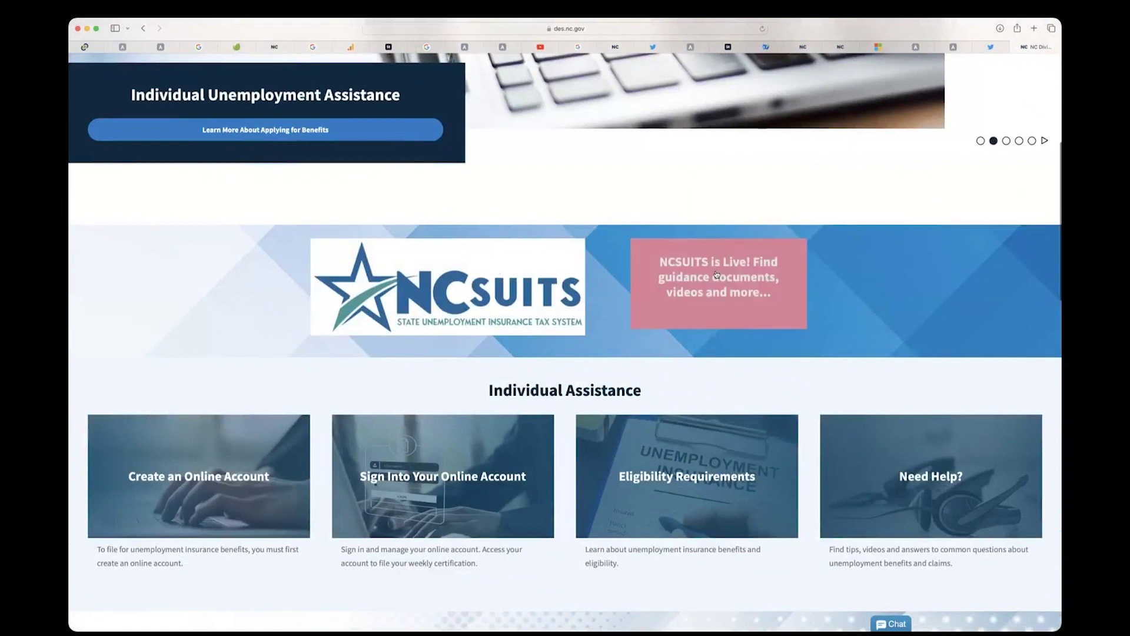
scroll(716, 274, "up", 5)
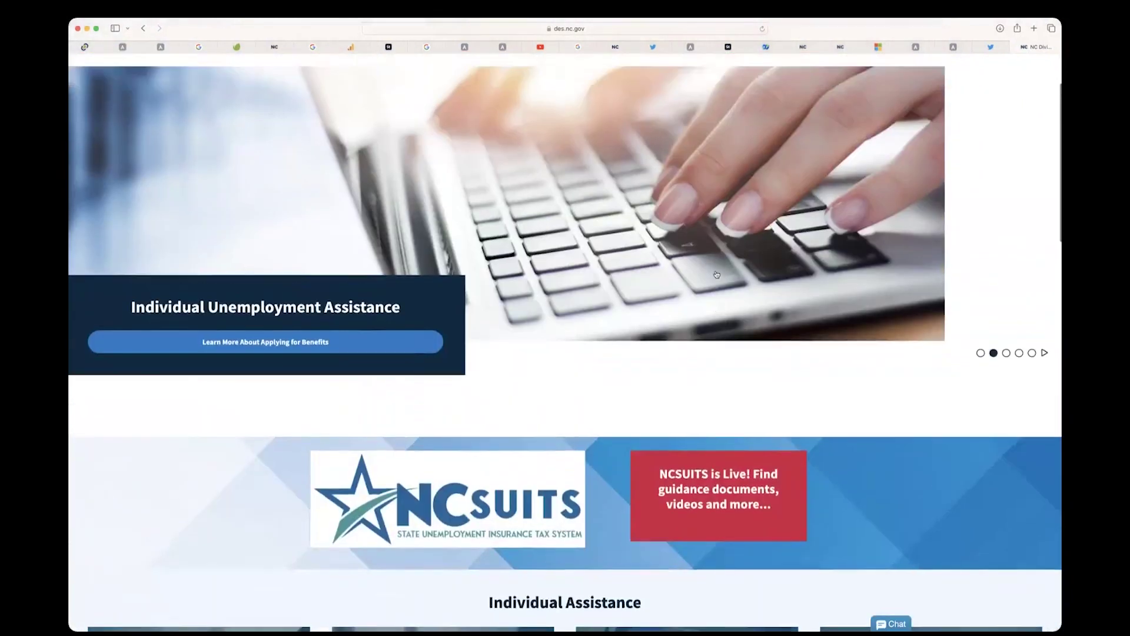
left_click(659, 106)
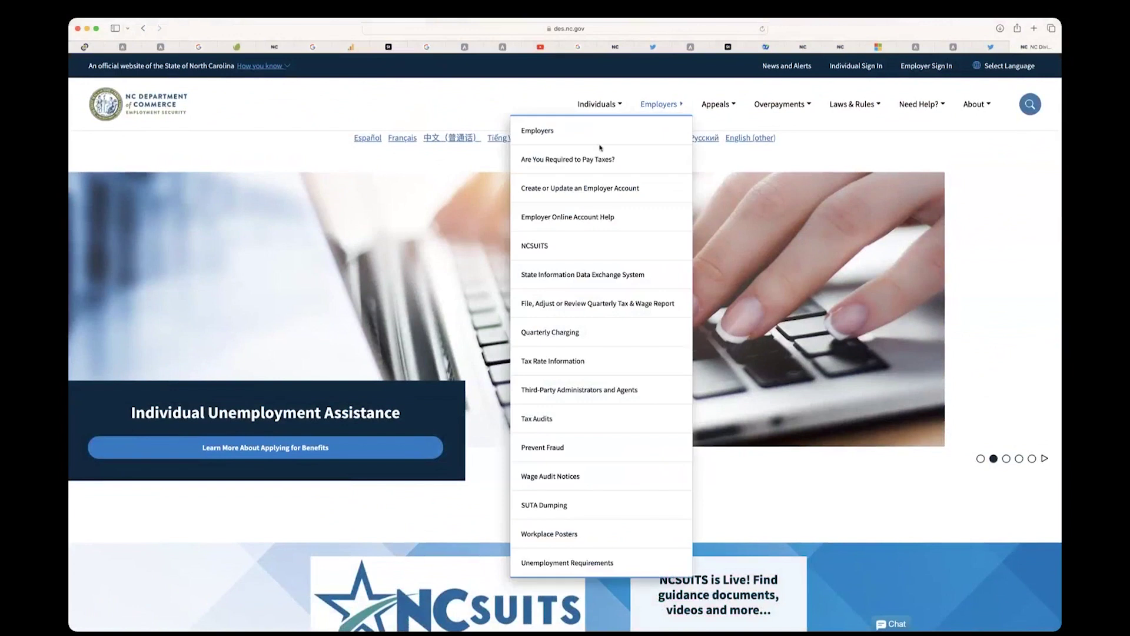
left_click(597, 247)
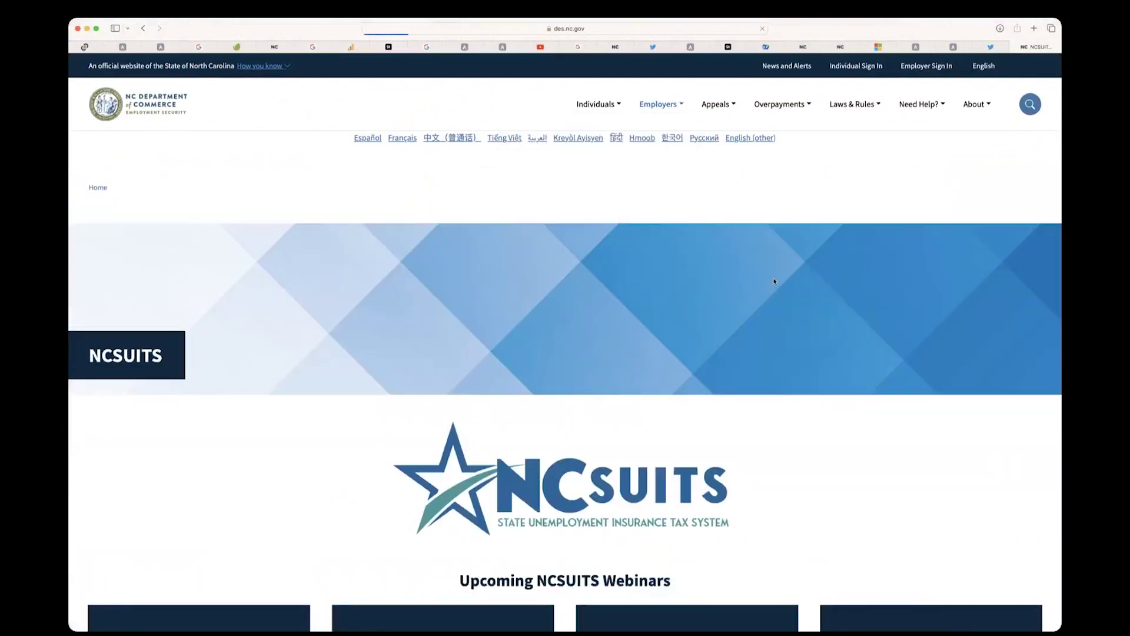
Look through the NCSUITS page's upcoming webinars, feature overview, previous webinars and resources
scroll(774, 280, "down", 3)
scroll(774, 281, "down", 4)
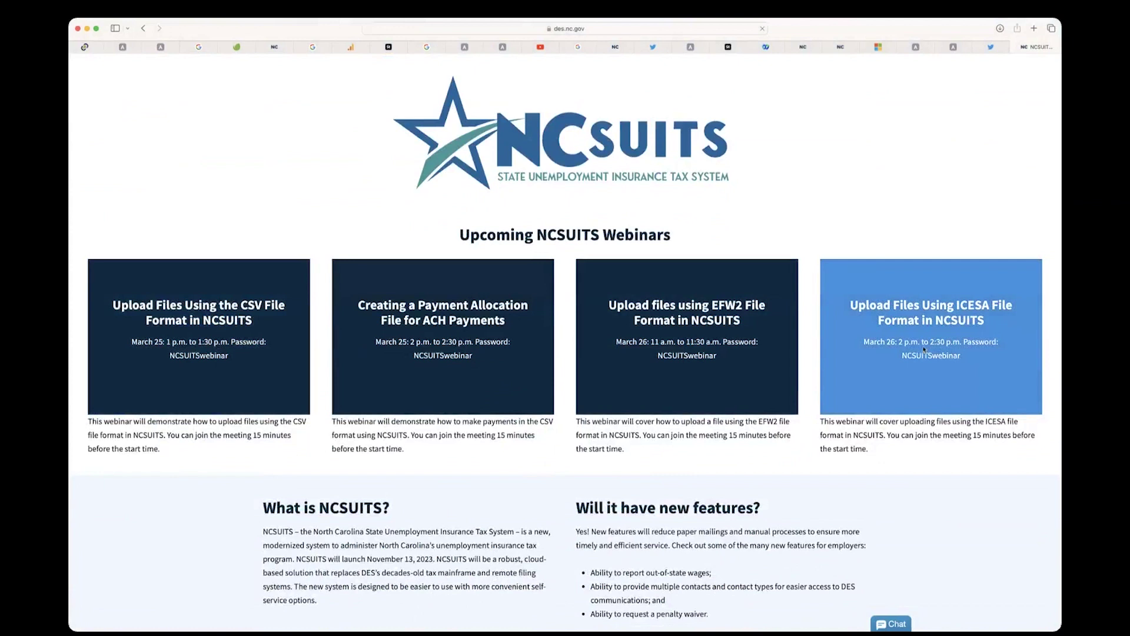
scroll(924, 348, "down", 5)
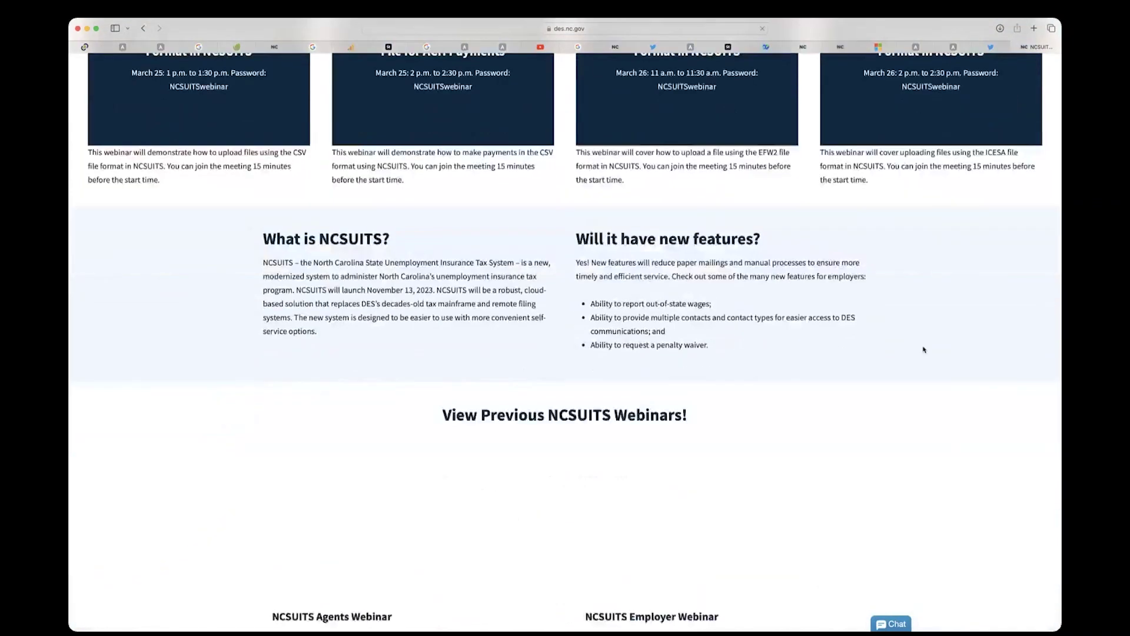
scroll(924, 350, "down", 5)
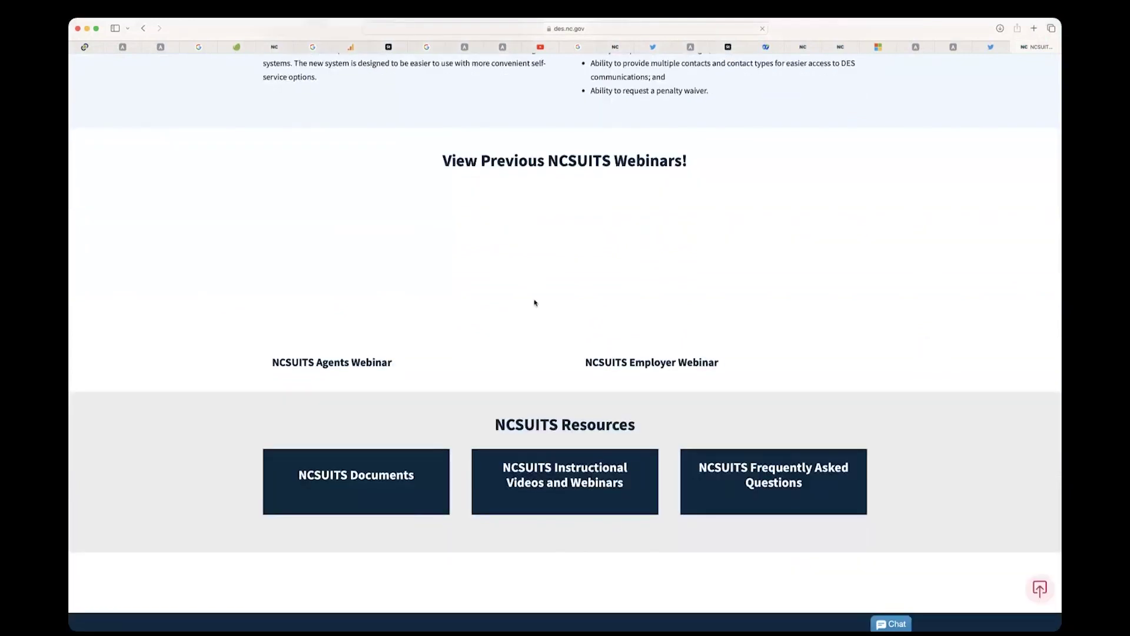
scroll(575, 295, "down", 3)
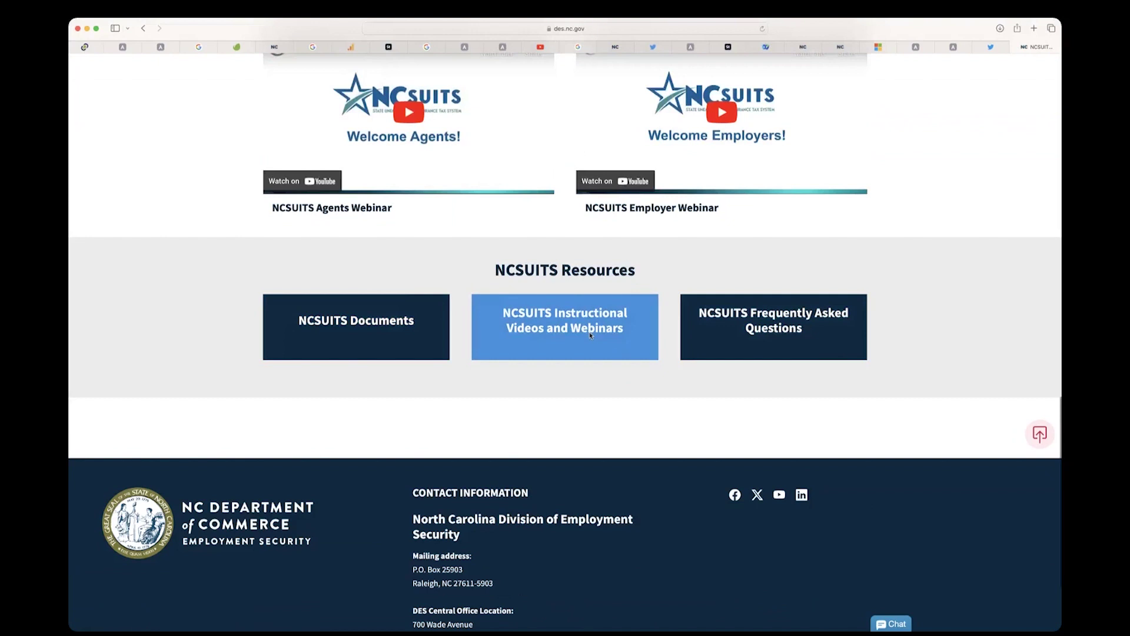
Open the NCSUITS Documents page and look through its guidance documents, sample files and error code documents
left_click(429, 336)
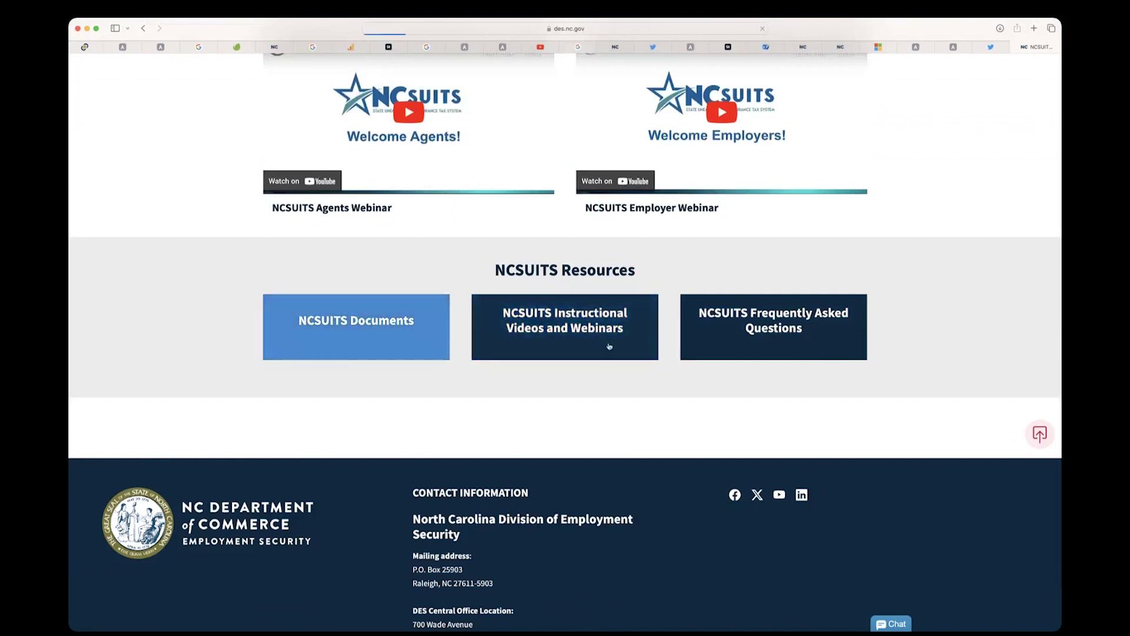
scroll(642, 346, "down", 5)
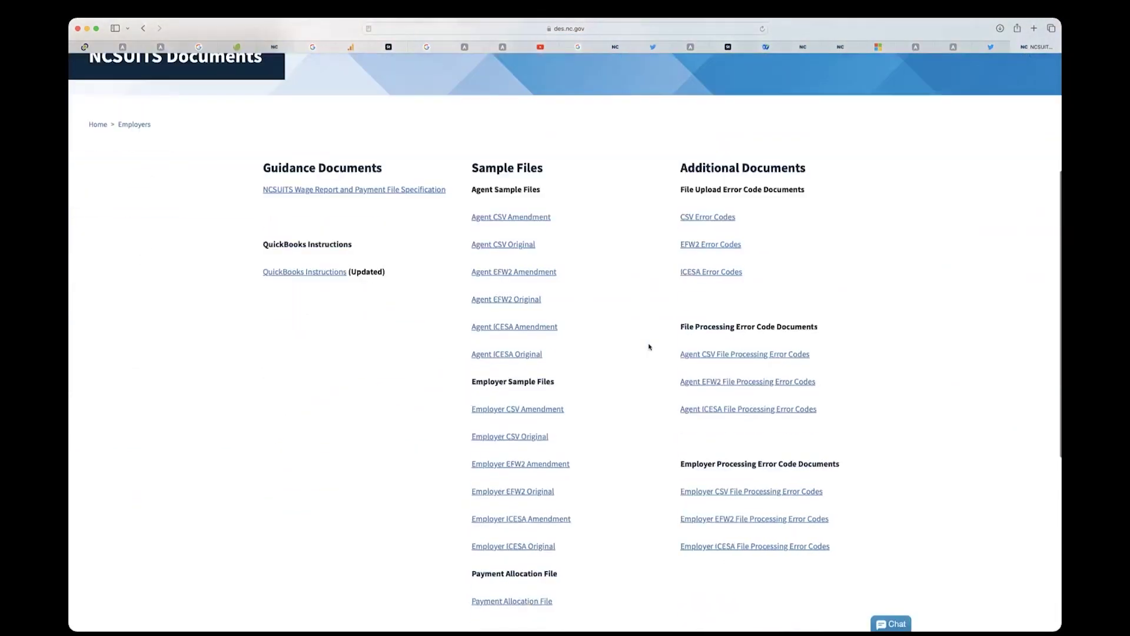
scroll(650, 347, "down", 2)
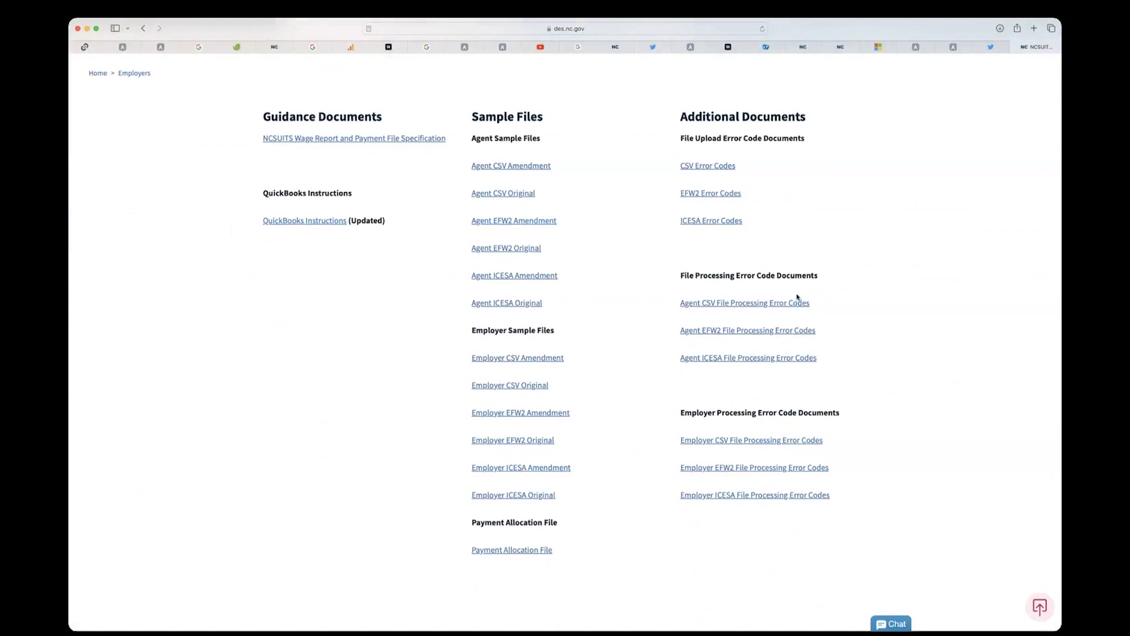
scroll(797, 297, "up", 5)
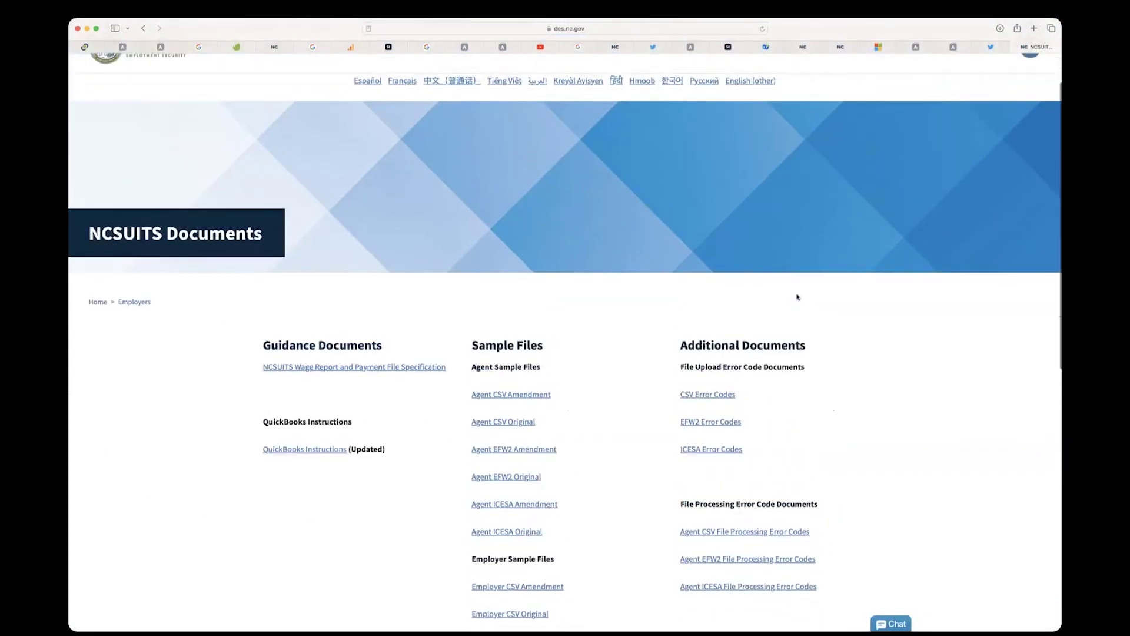